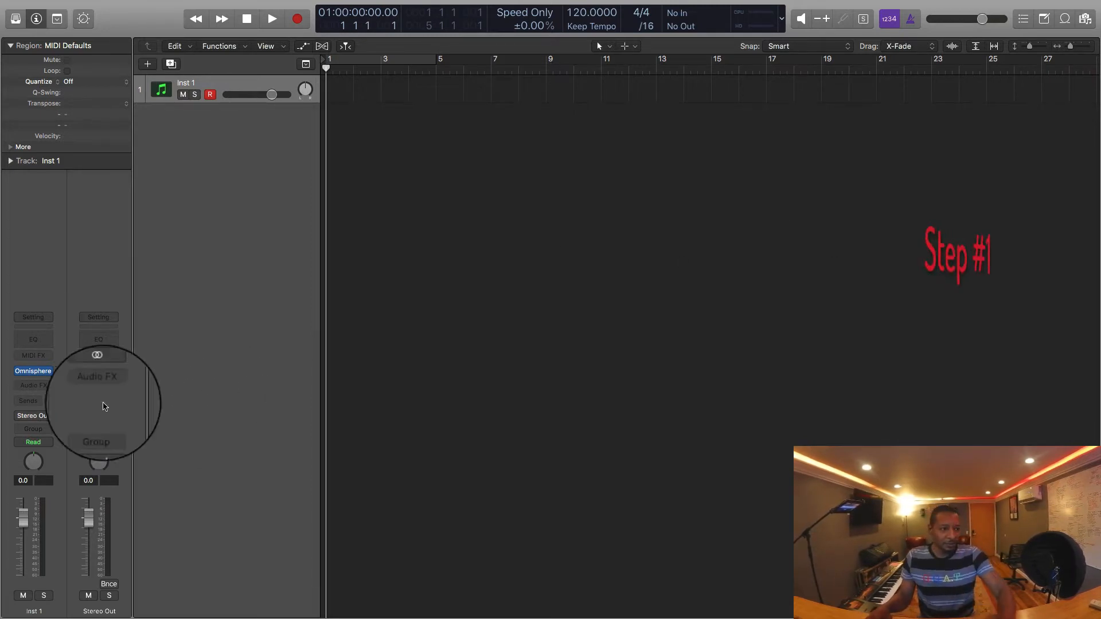
Step: Remove the Omnisphere plug-in from the instrument slot of the Inst 1 track
click(48, 372)
click(73, 301)
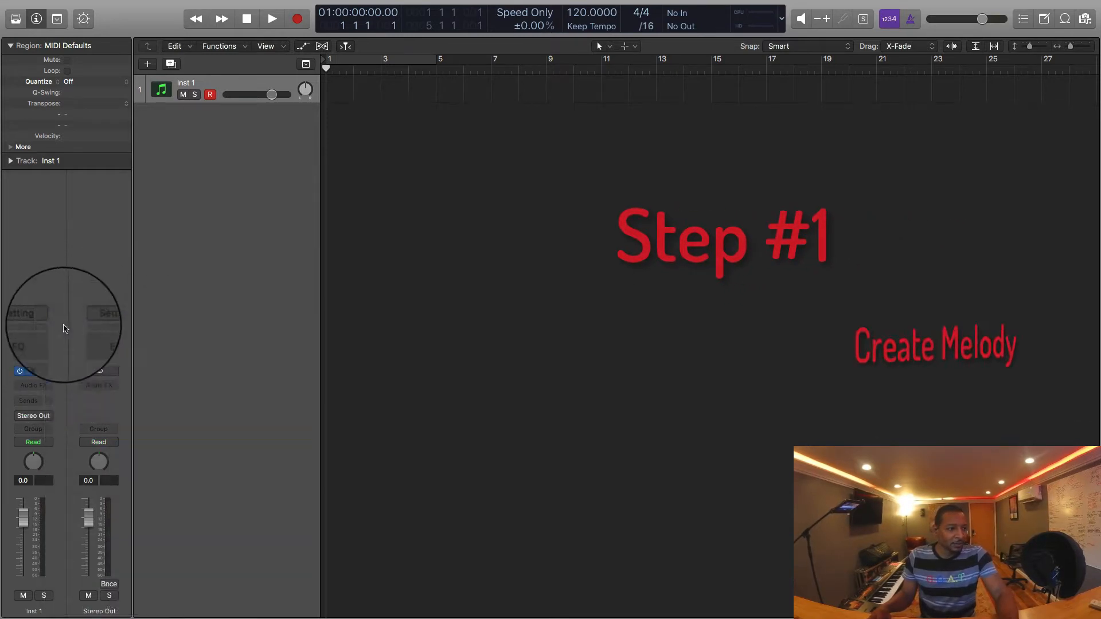
click(48, 373)
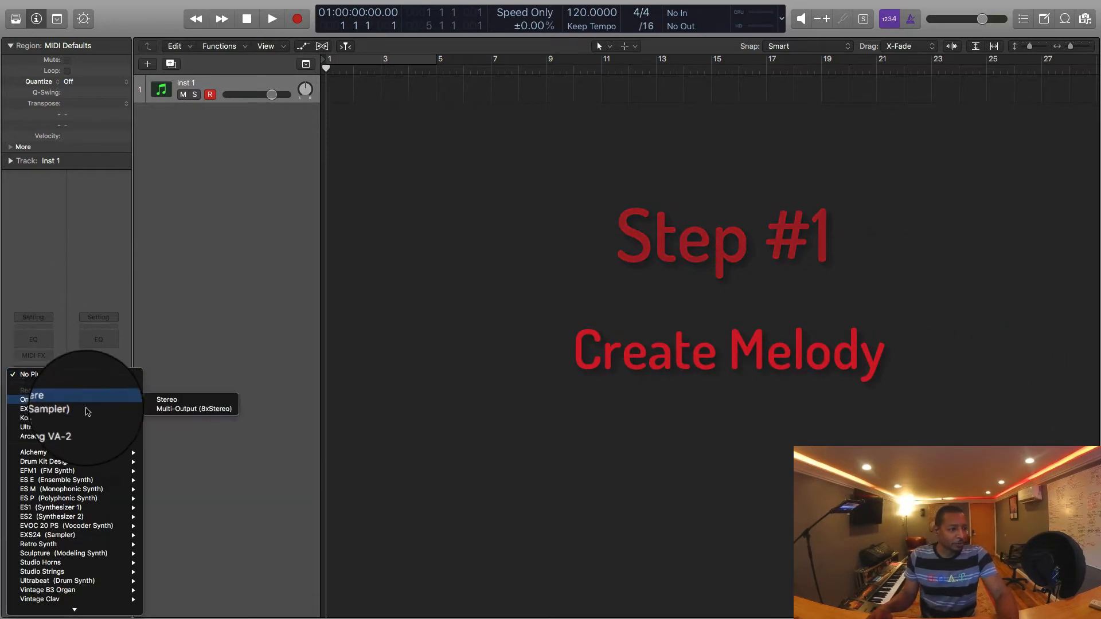
mouse_move(109, 447)
key(Escape)
Step: Show the sound Library and load the Yamaha Grand Piano patch from the Piano category onto the track
click(16, 19)
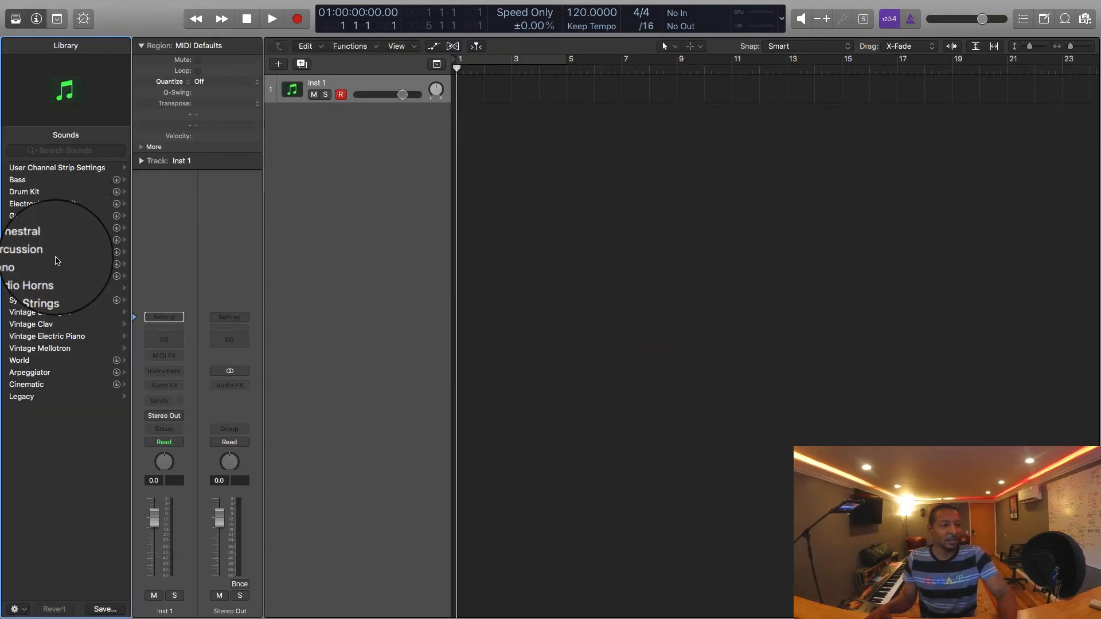
click(44, 265)
click(43, 239)
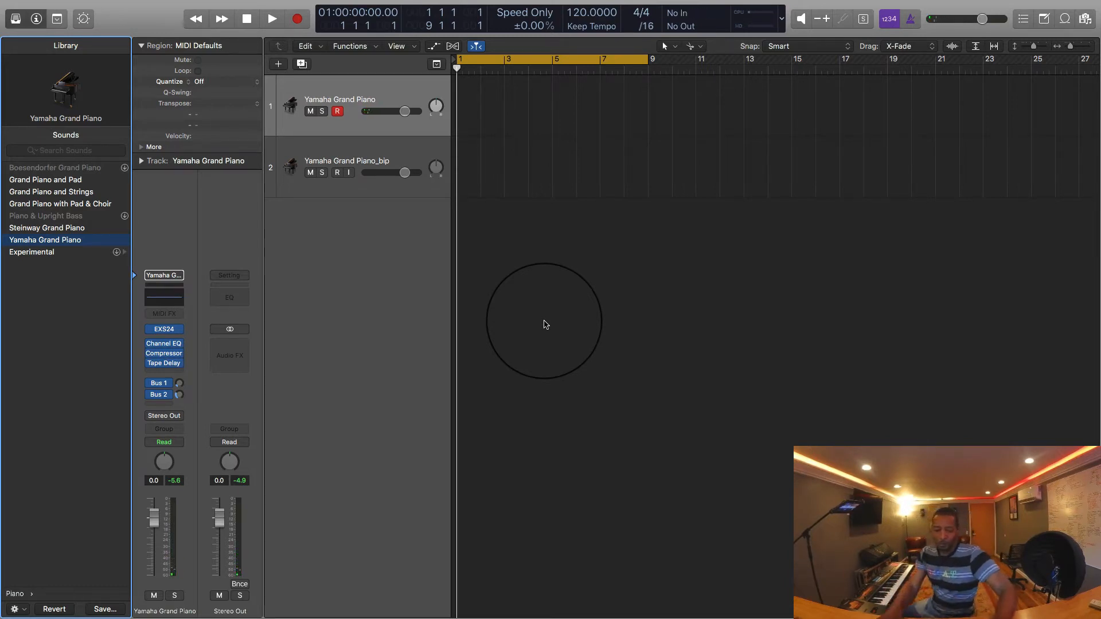
Step: Turn off cycle mode and record a piano melody about ten bars long on the Yamaha Grand Piano track
click(600, 270)
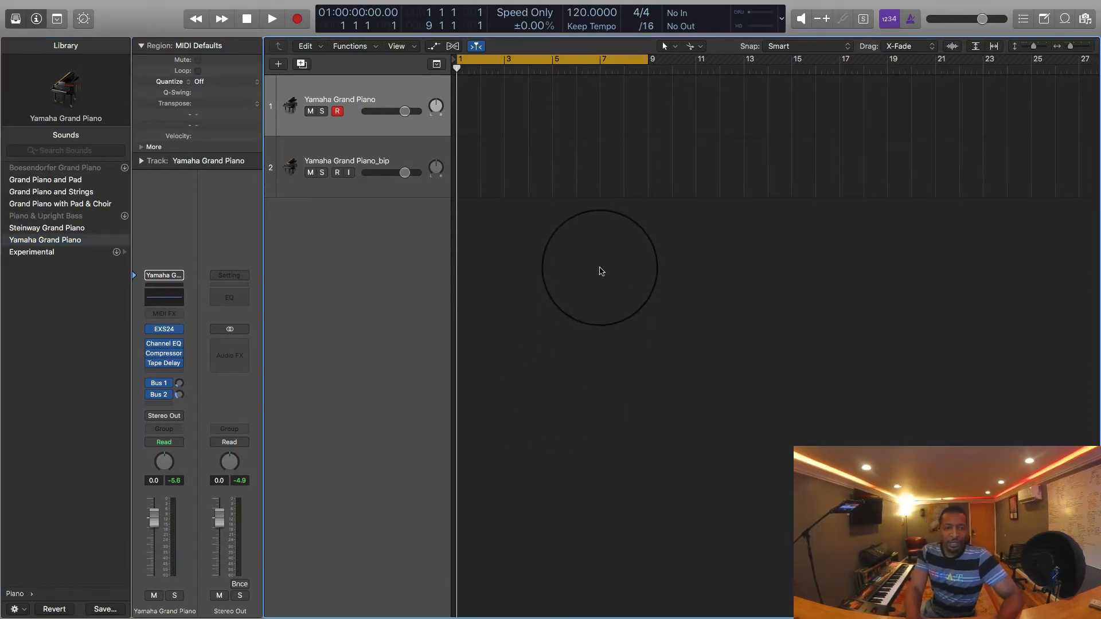
key(c)
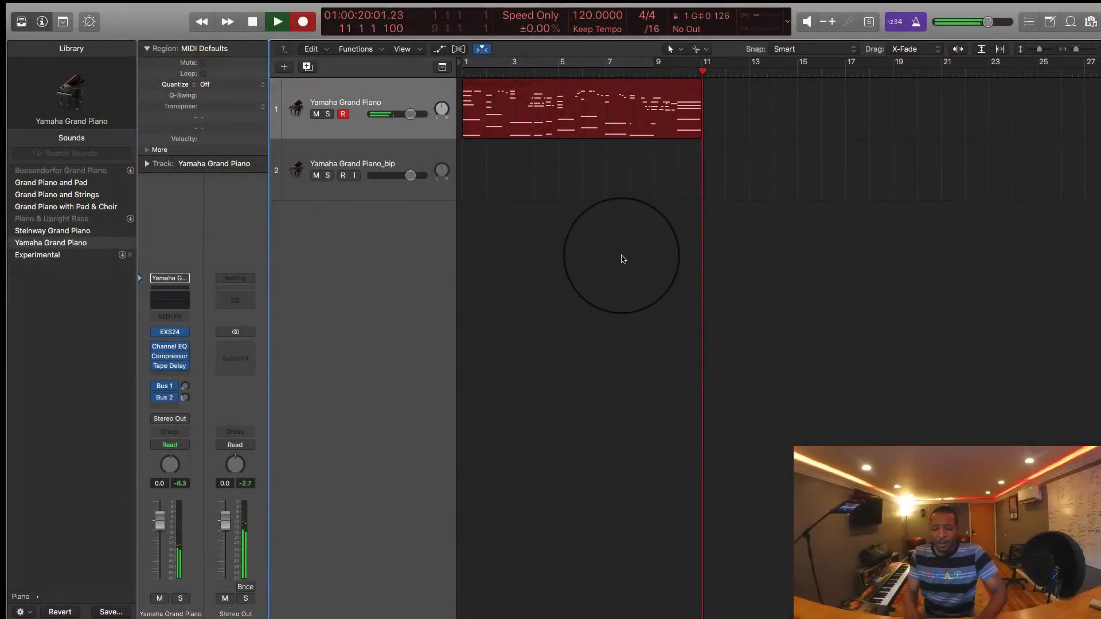
key(space)
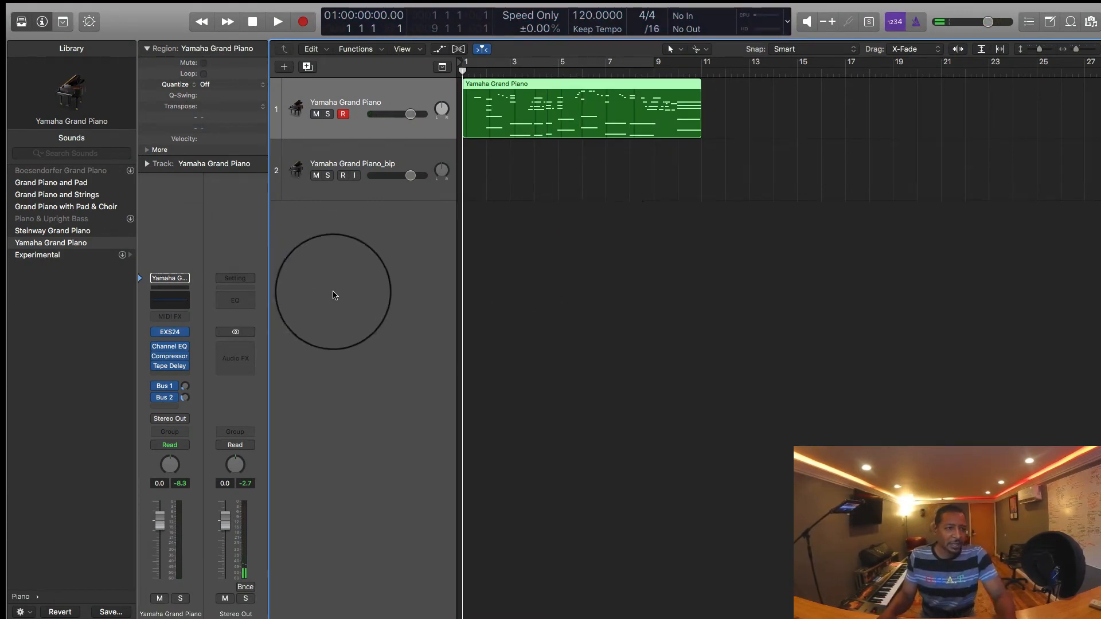
Step: Quantize the recorded Yamaha Grand Piano region to 1/16 Swing A
click(501, 289)
scroll(536, 270, up, 4)
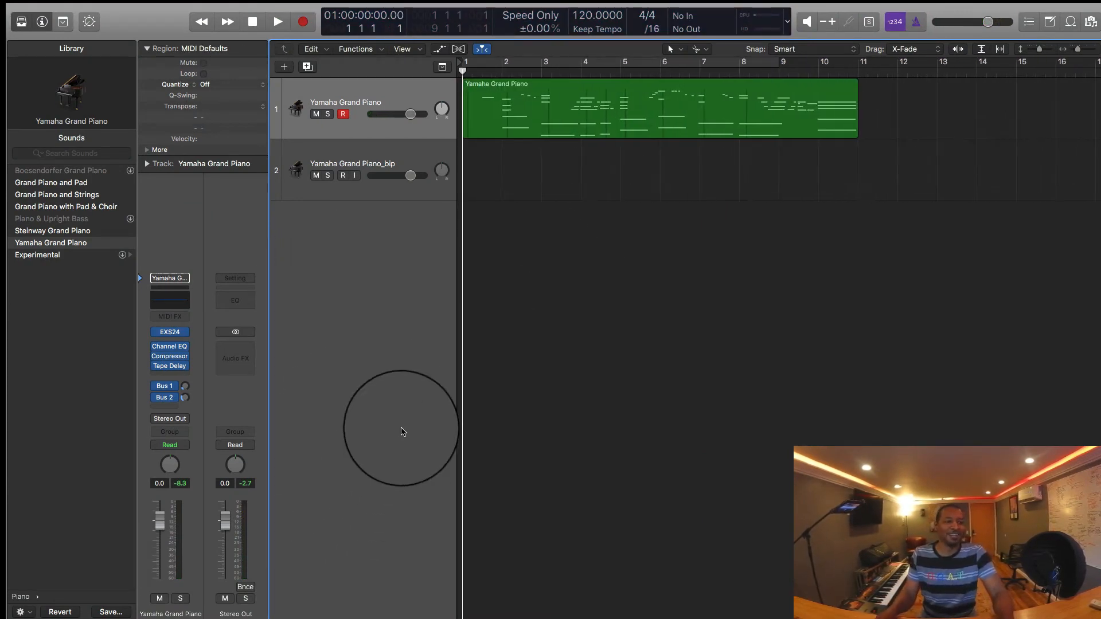
click(372, 94)
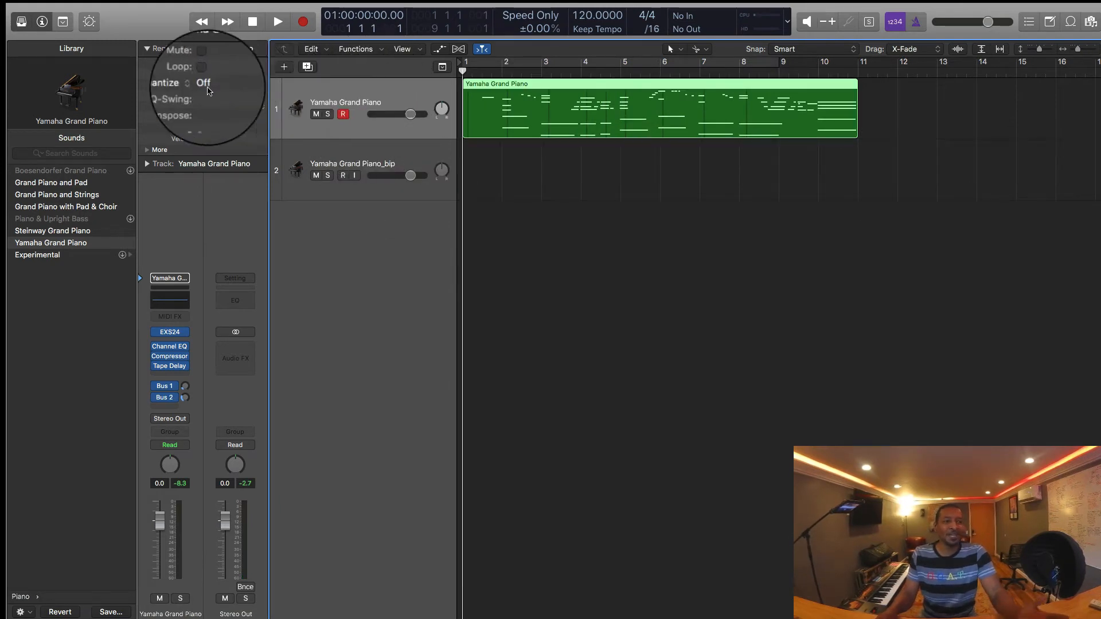
click(206, 85)
click(237, 243)
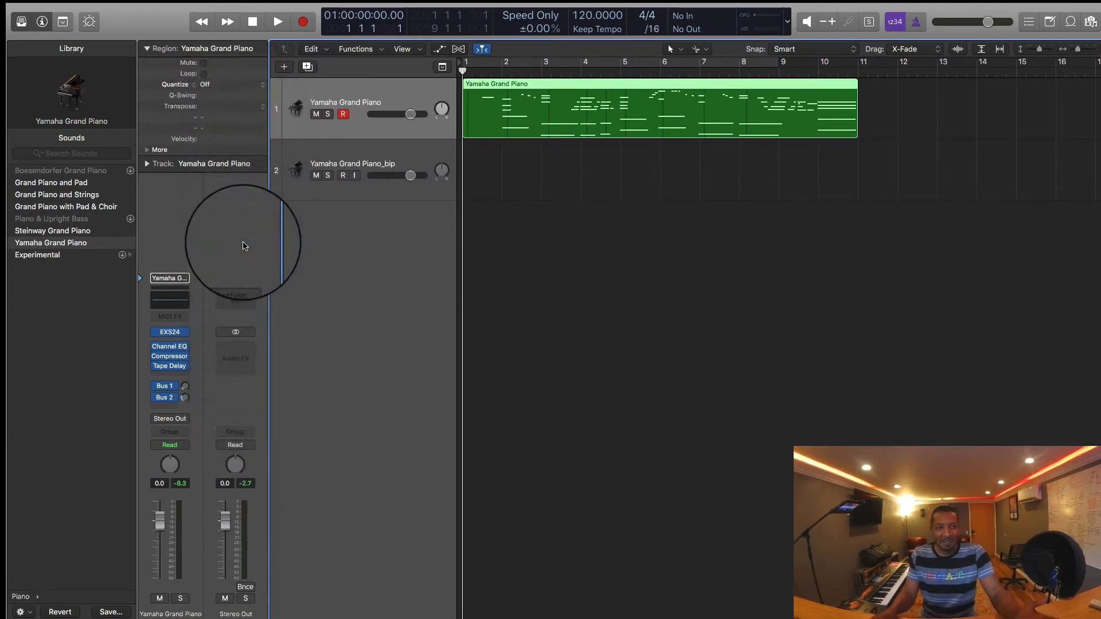
click(643, 151)
click(599, 109)
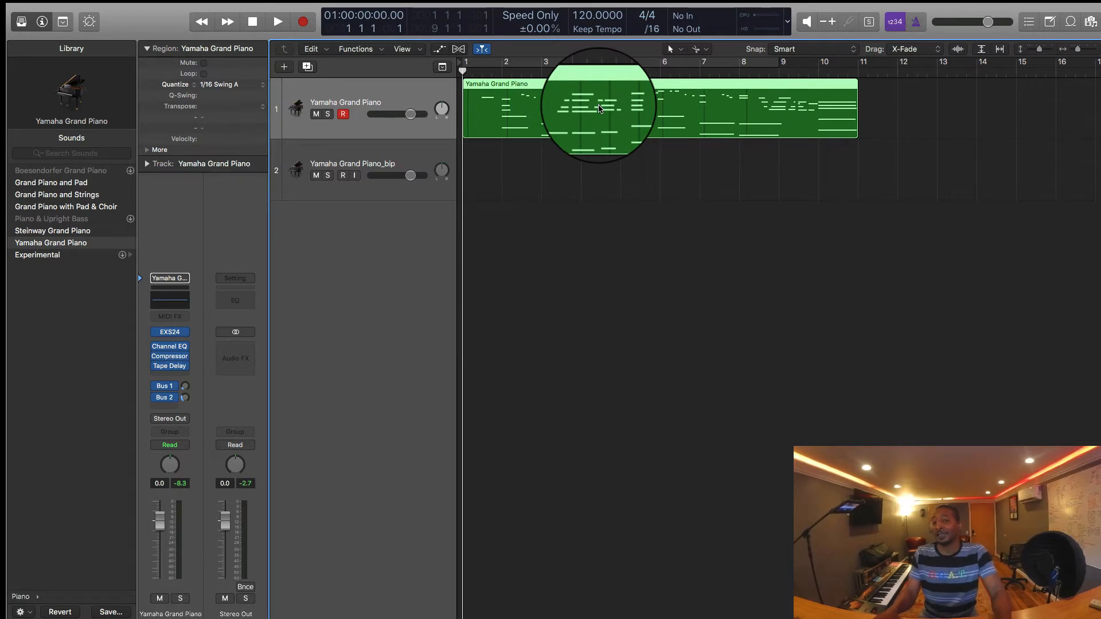
Step: Play back the quantized piano melody and open the Piano Roll editor for its region
scroll(599, 108, up, 5)
scroll(598, 110, down, 5)
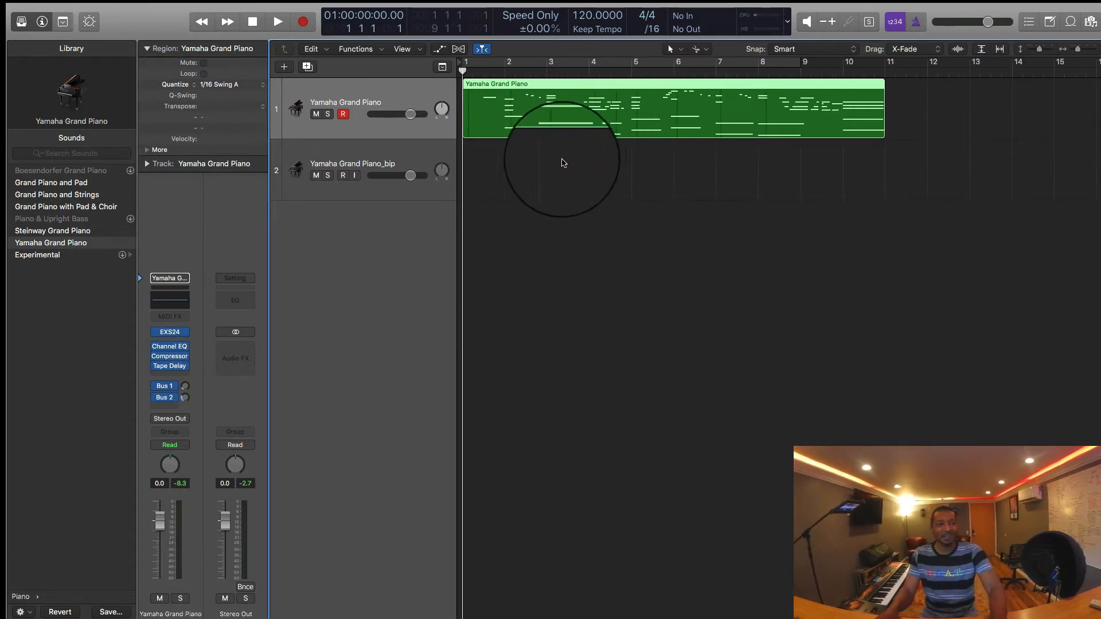
key(space)
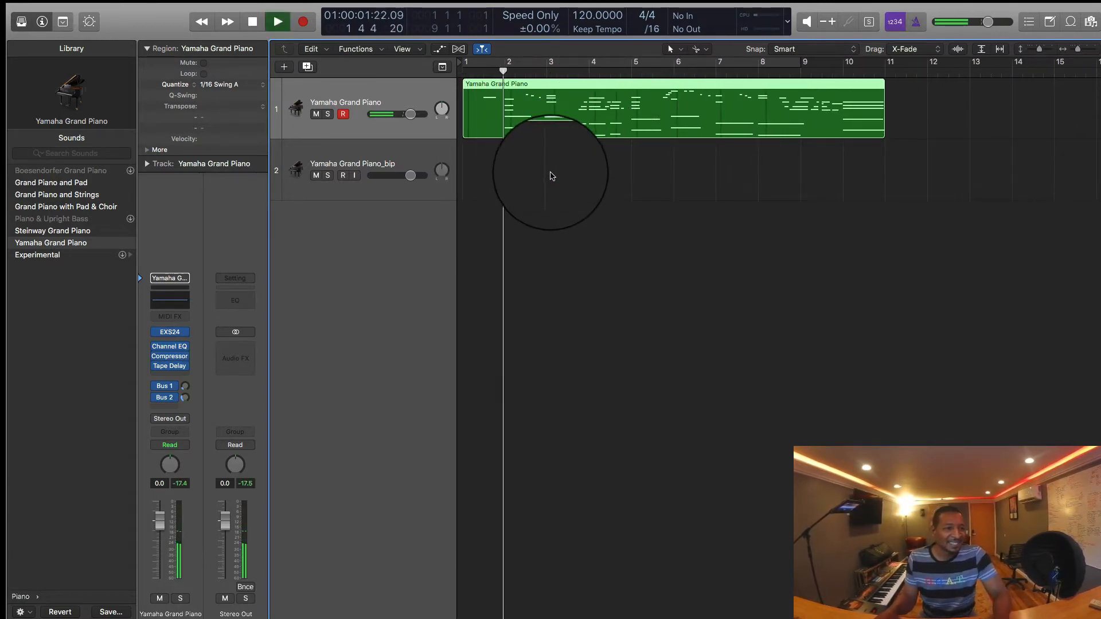
click(547, 164)
click(526, 123)
double_click(525, 122)
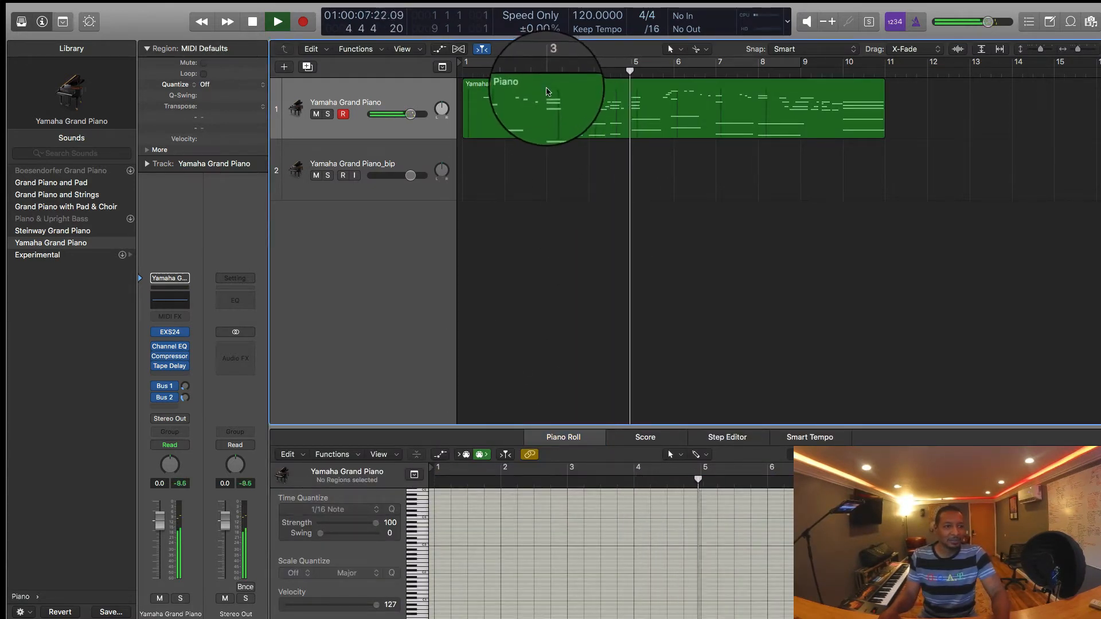
Step: Set the piano region's quantize value to 1/16 & 1/16 Triplet and stop playback
click(499, 102)
click(236, 87)
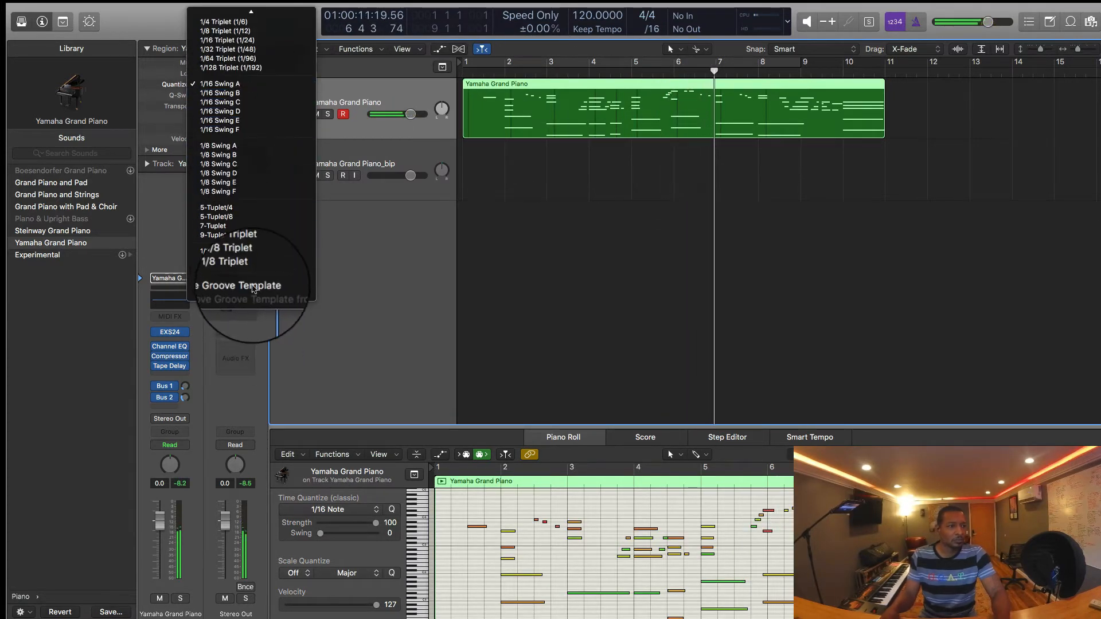
scroll(278, 127, up, 3)
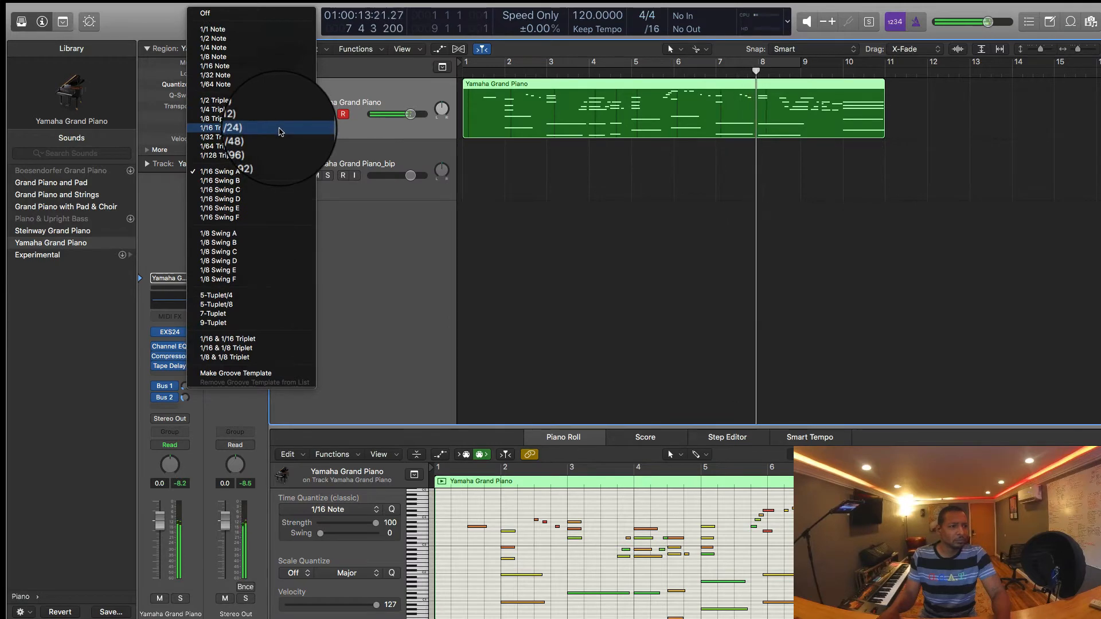
click(687, 331)
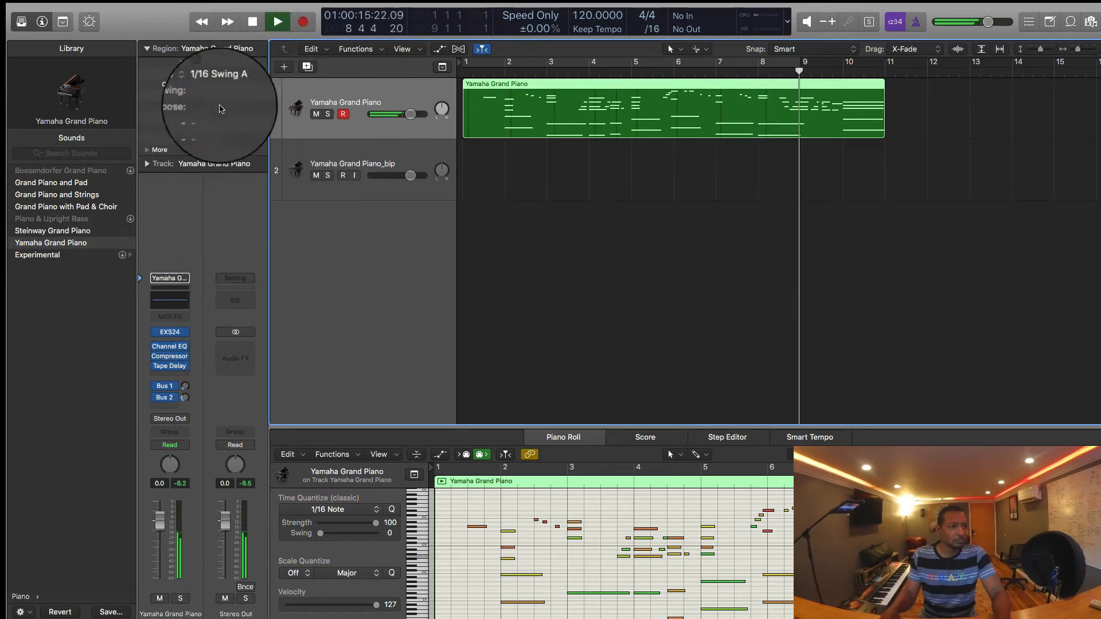
click(229, 85)
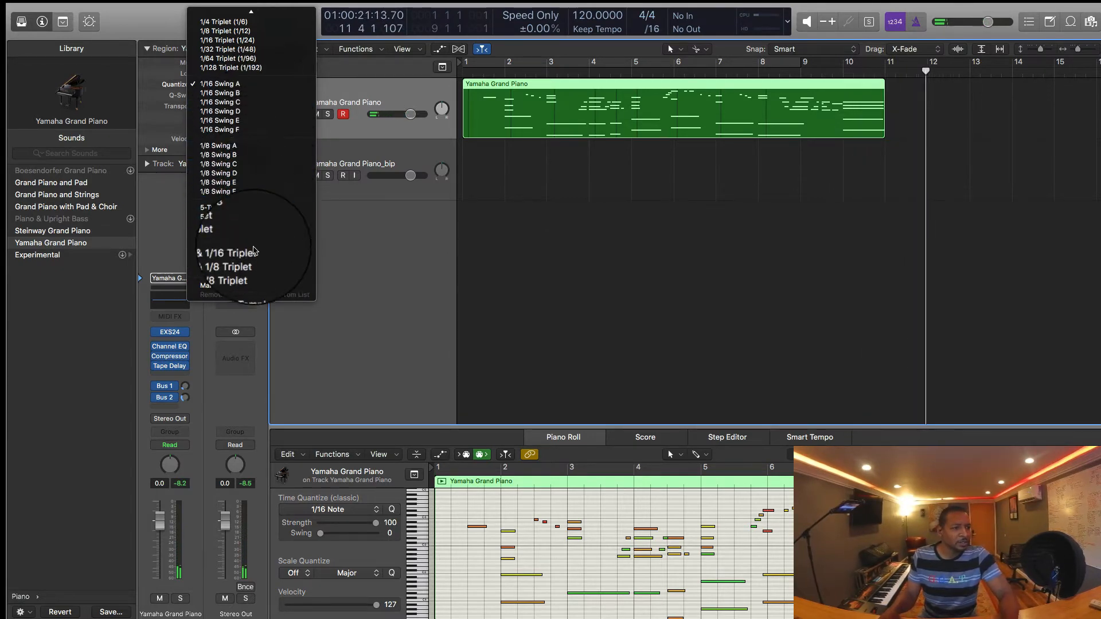
click(253, 249)
click(553, 202)
key(space)
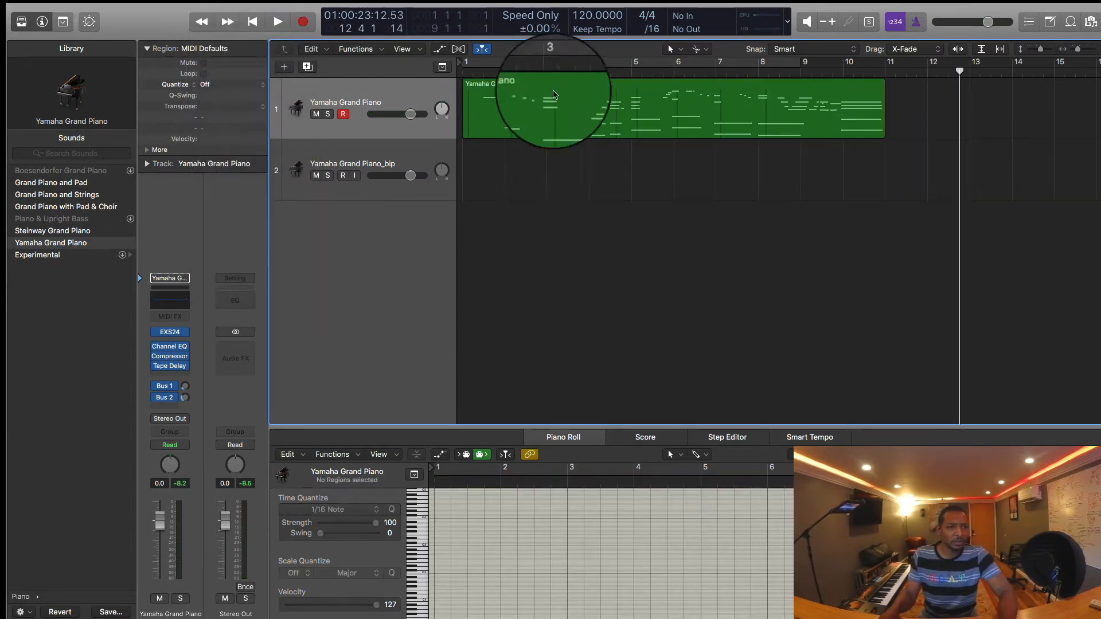
Step: Play the melody from the start to check its timing, reviewing the quantize options for the selected region
click(495, 70)
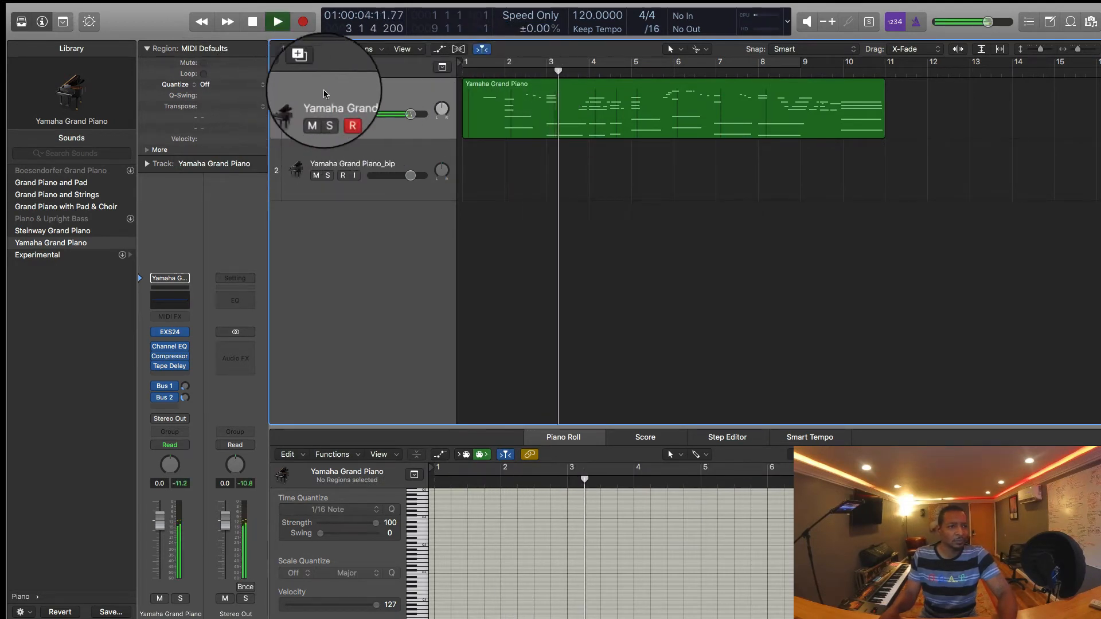
click(414, 96)
click(250, 86)
scroll(250, 86, up, 10)
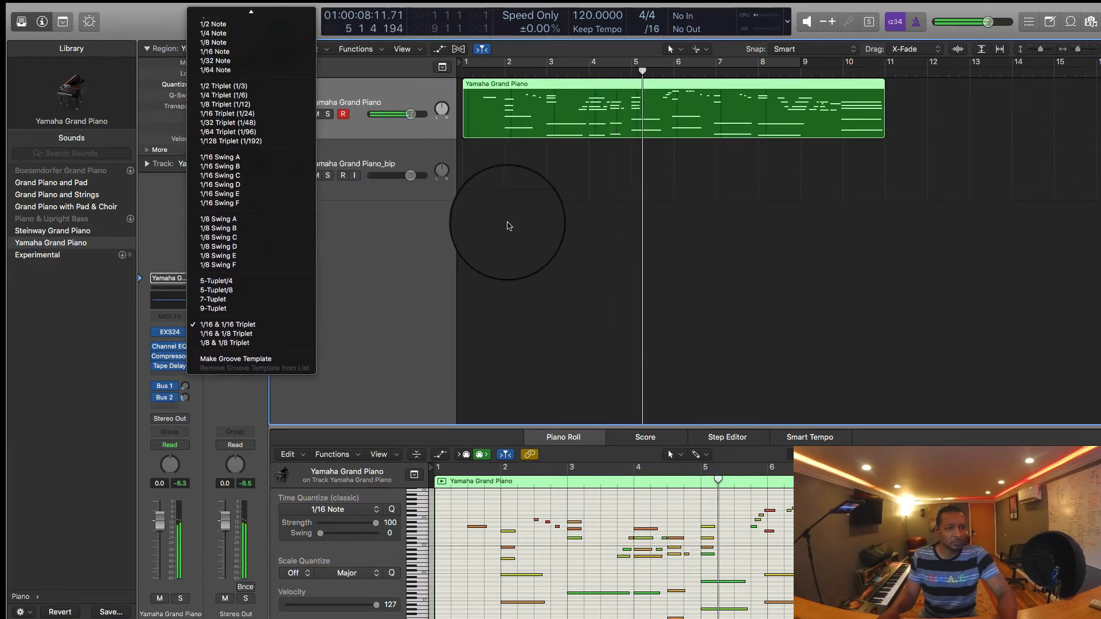
click(506, 220)
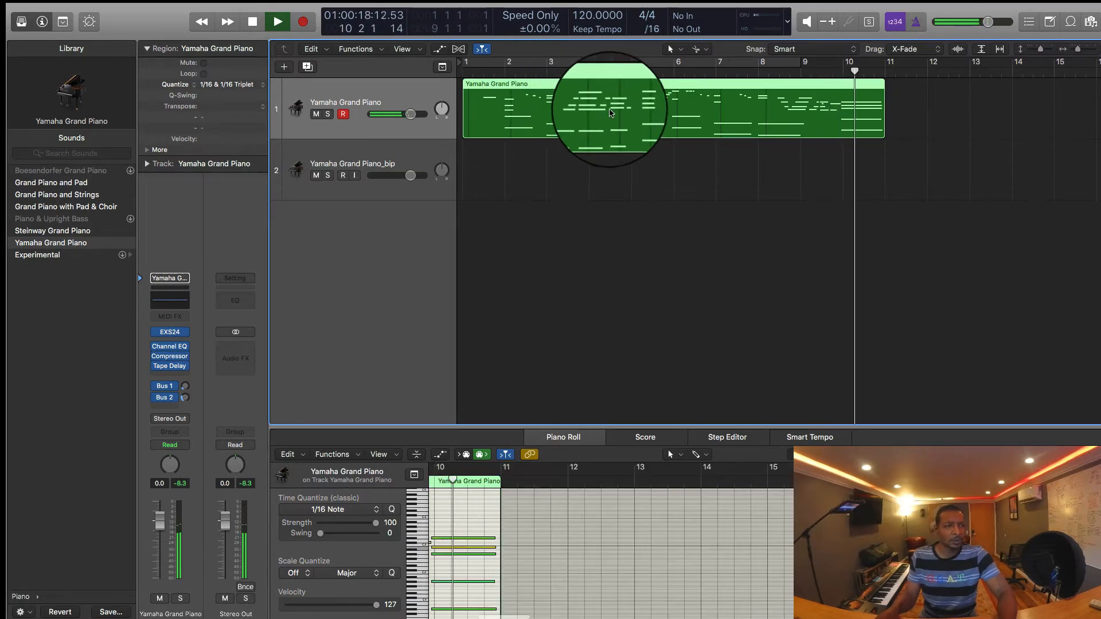
key(space)
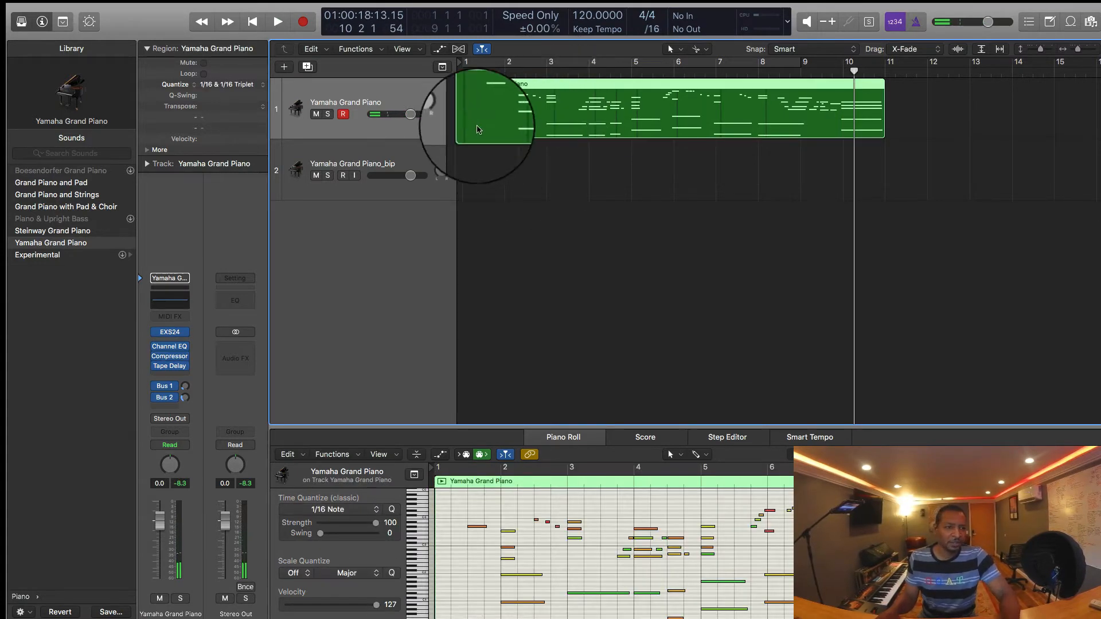
Step: Return to the project start and bounce the piano region in place as Yamaha Grand Piano_bip, muting the source, with Overload Protection Only
click(505, 174)
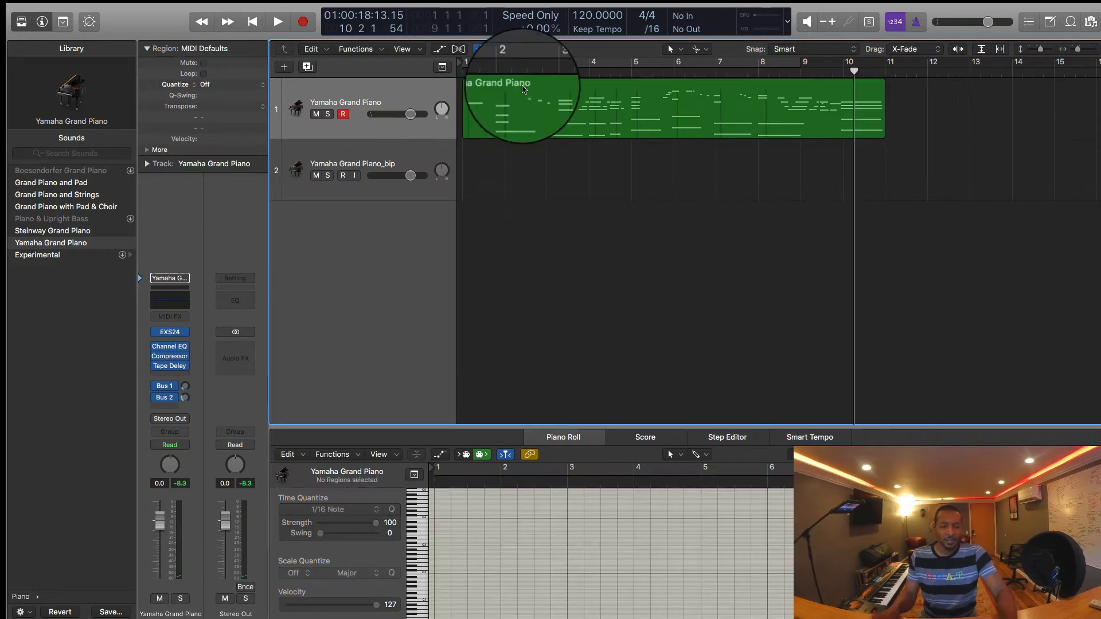
click(521, 94)
key(Return)
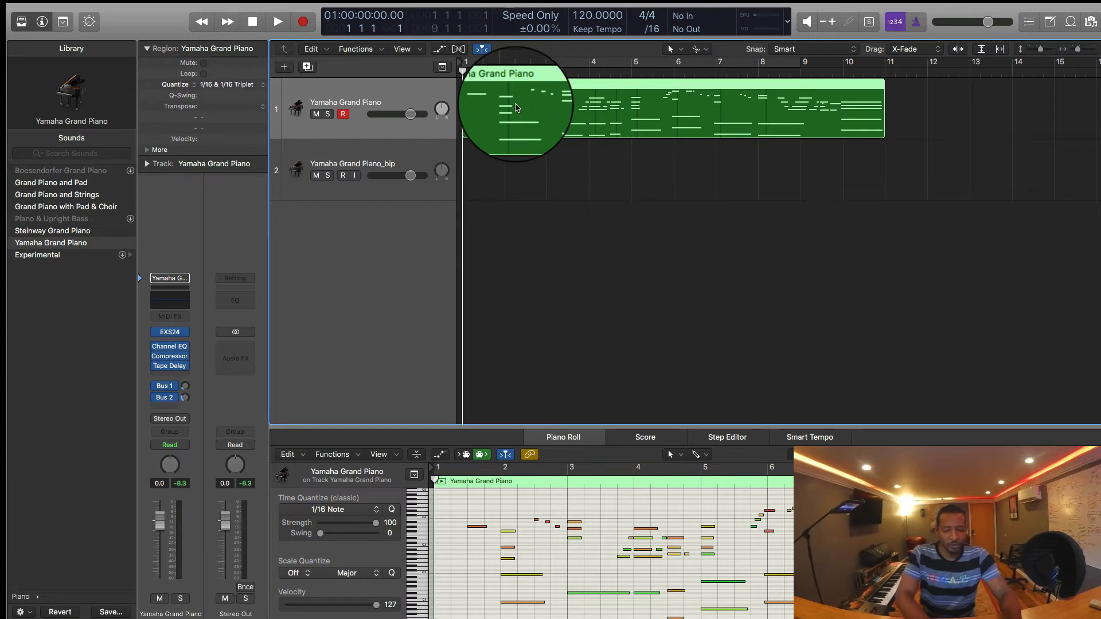
key(ctrl+b)
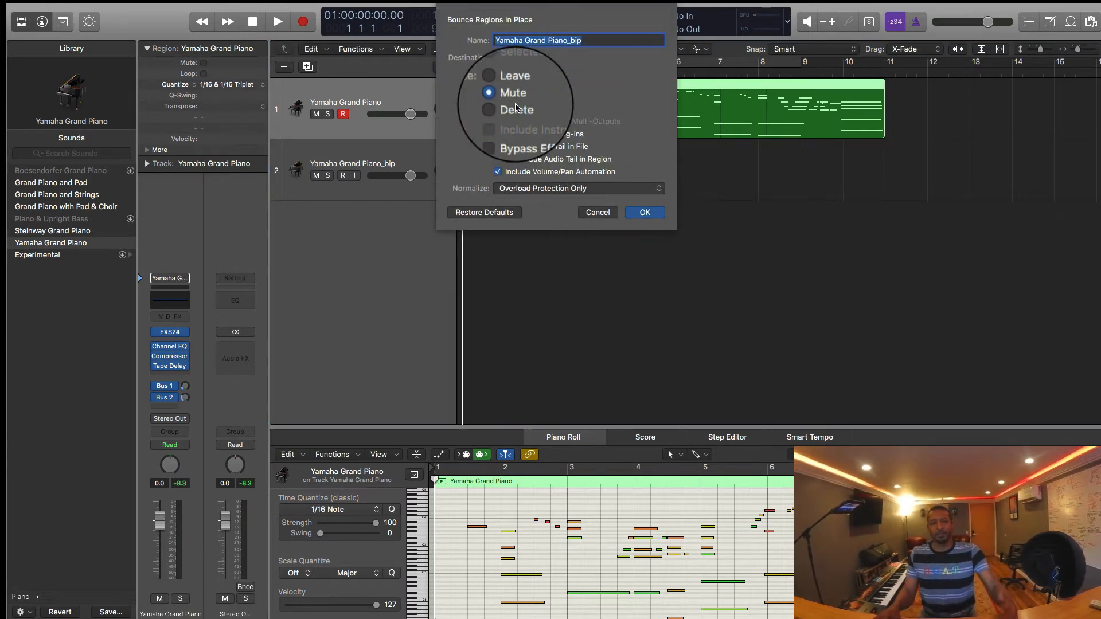
click(643, 212)
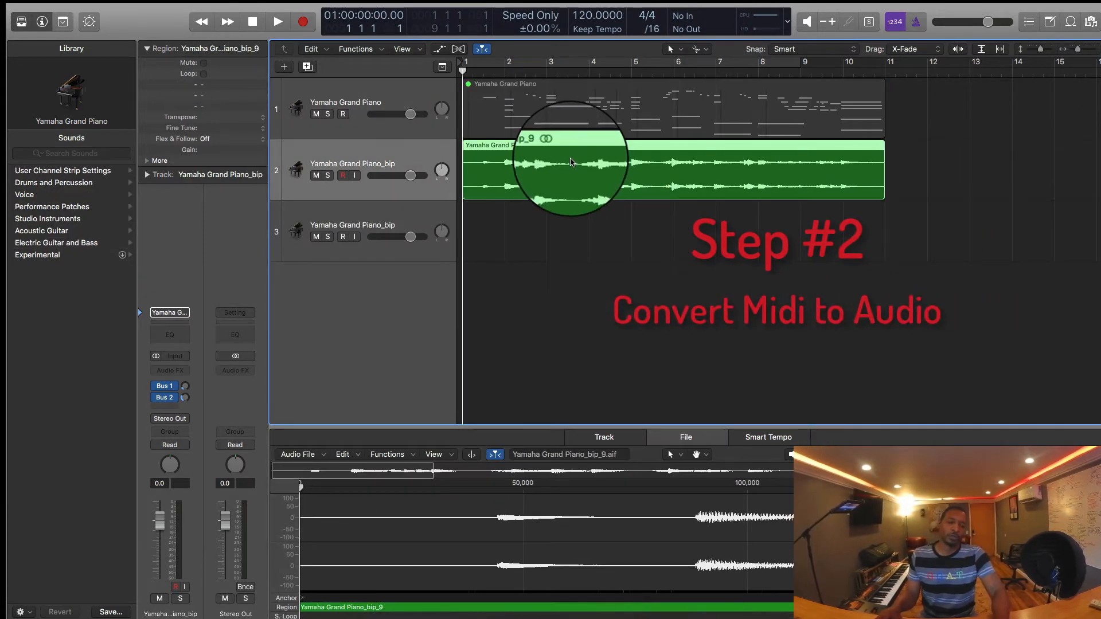
Step: Reverse the bounced piano audio on track 2 in the audio file editor and play back the result
click(550, 213)
click(566, 175)
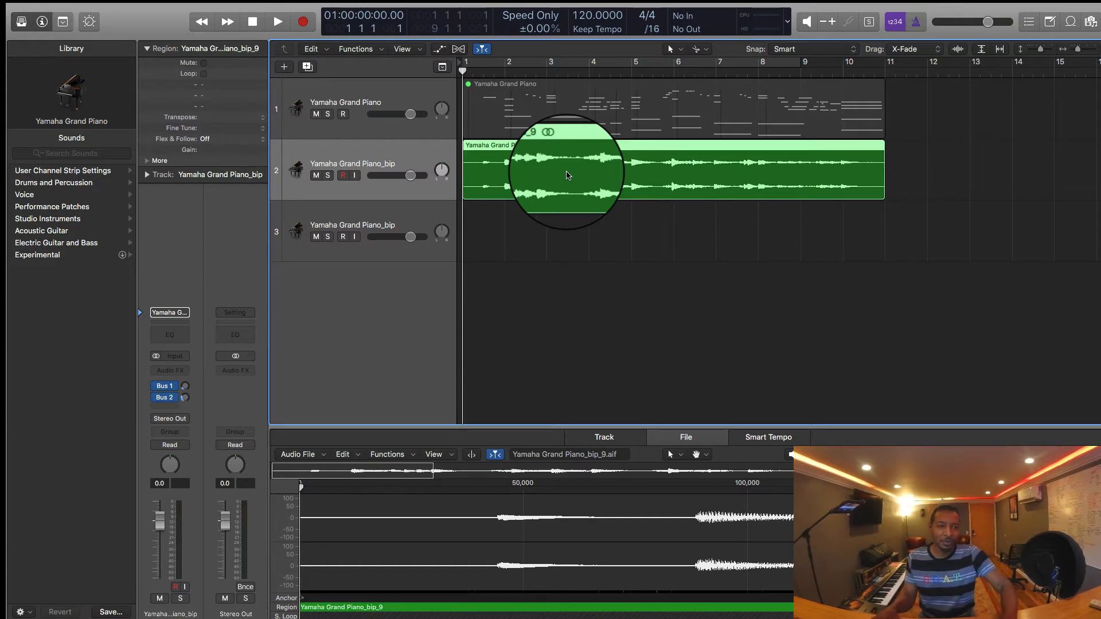
click(563, 211)
click(563, 172)
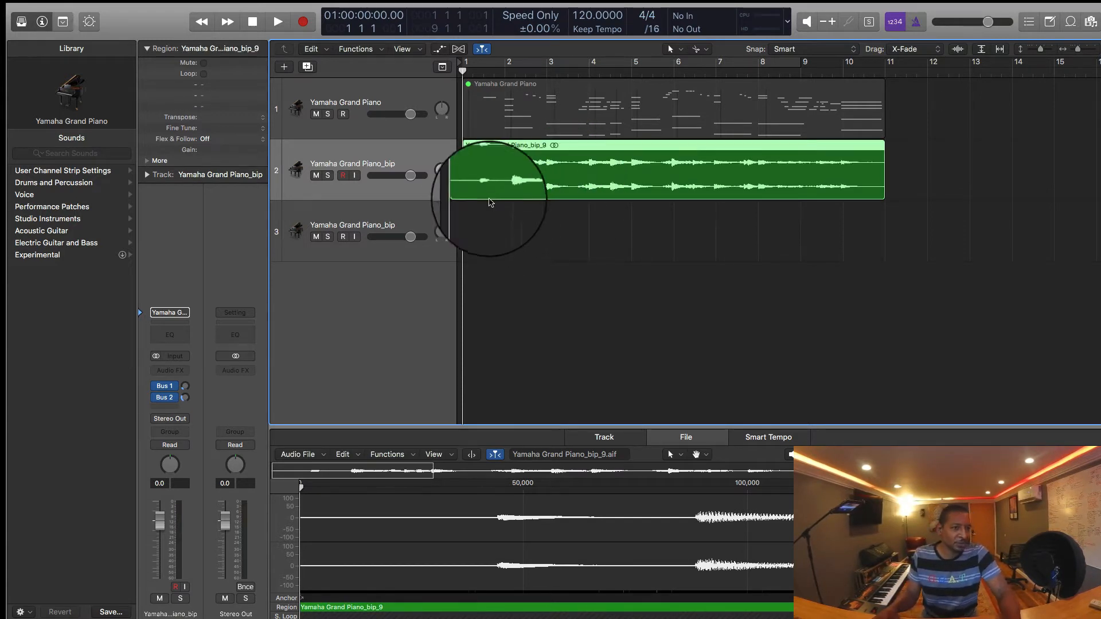
click(488, 219)
click(497, 176)
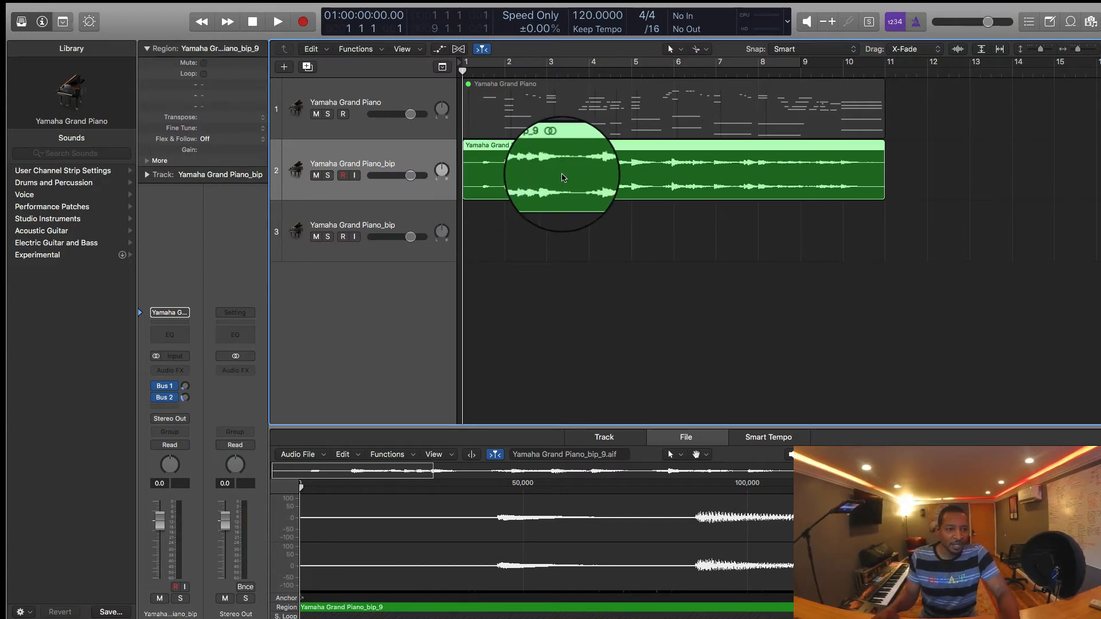
key(e)
key(e)
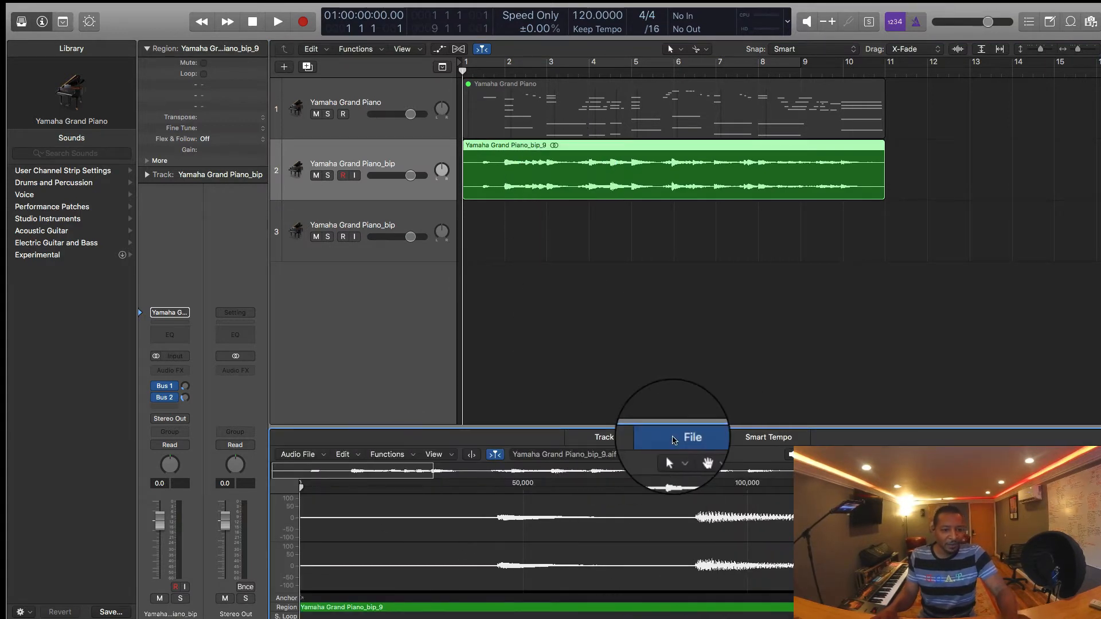
click(385, 454)
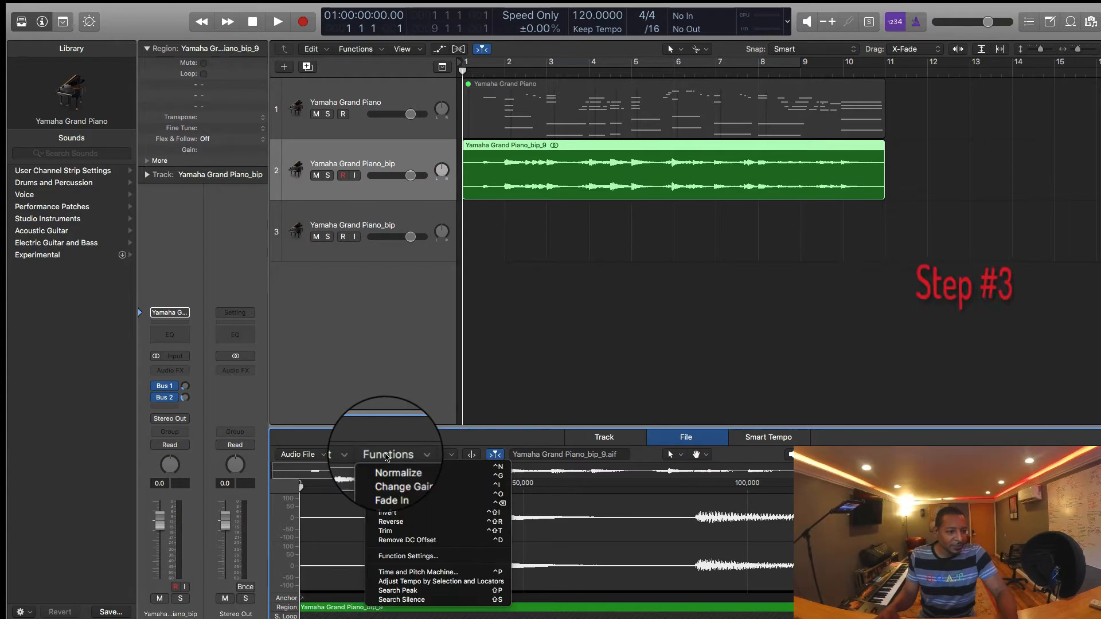
click(402, 523)
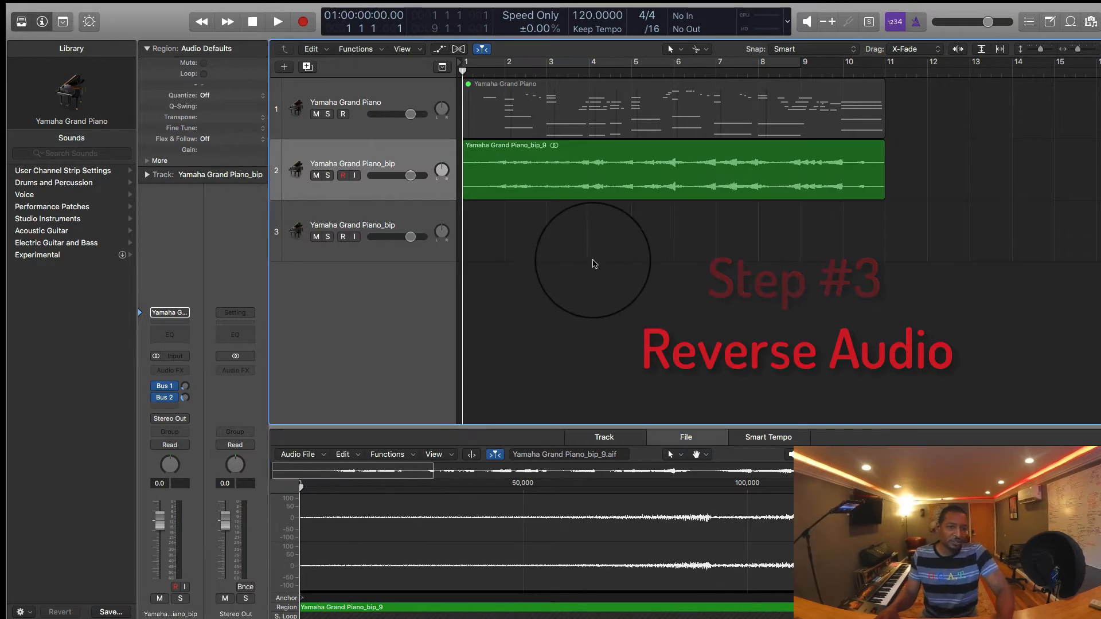
click(536, 172)
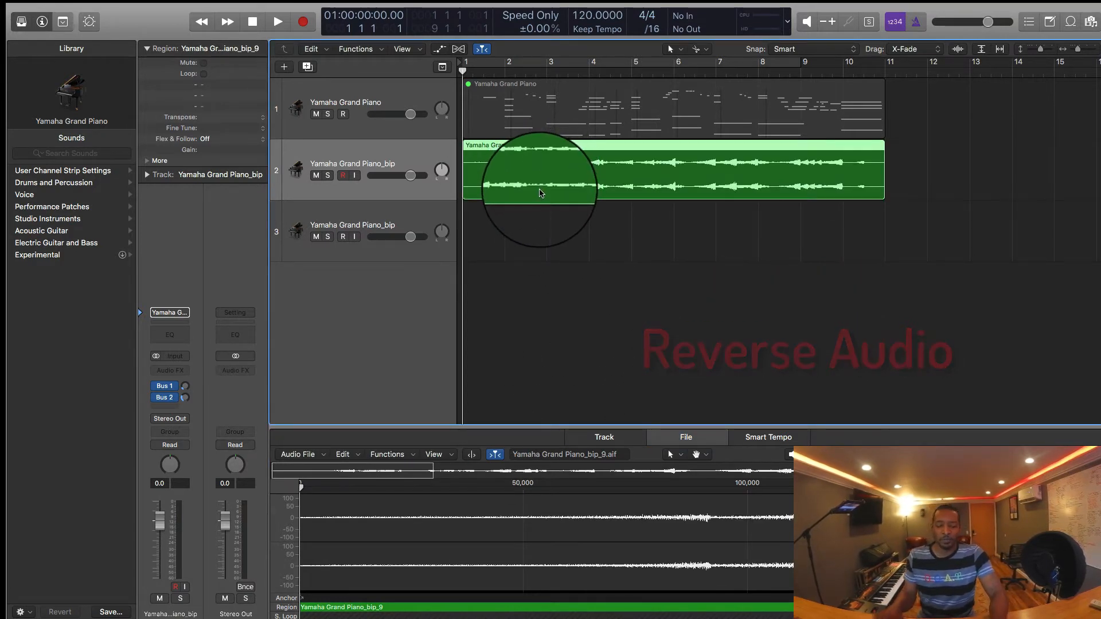
key(space)
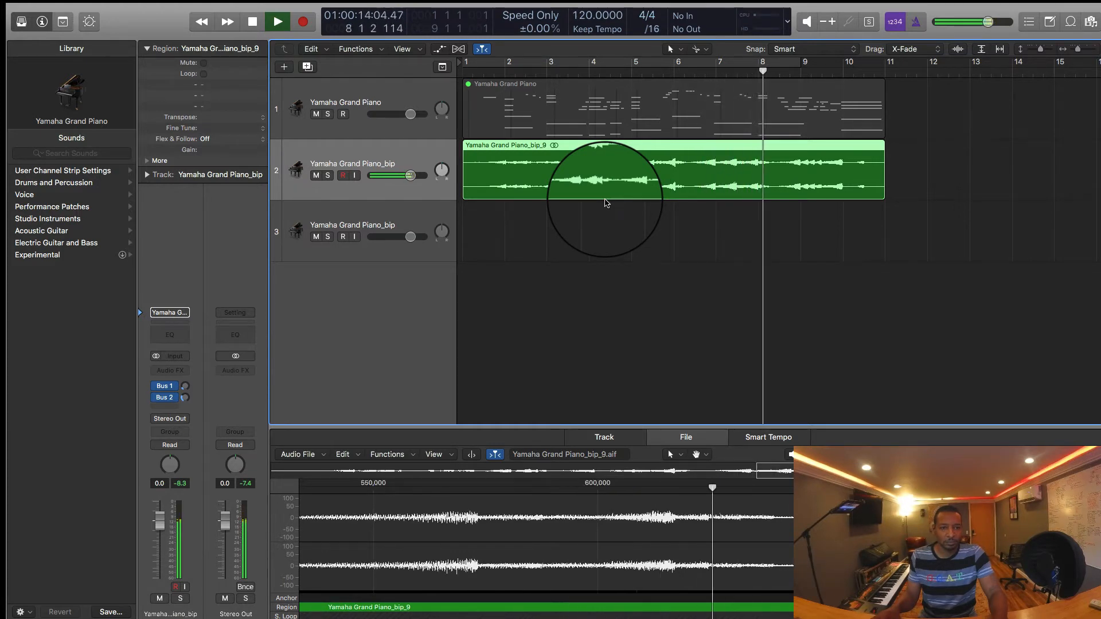
super+click(757, 195)
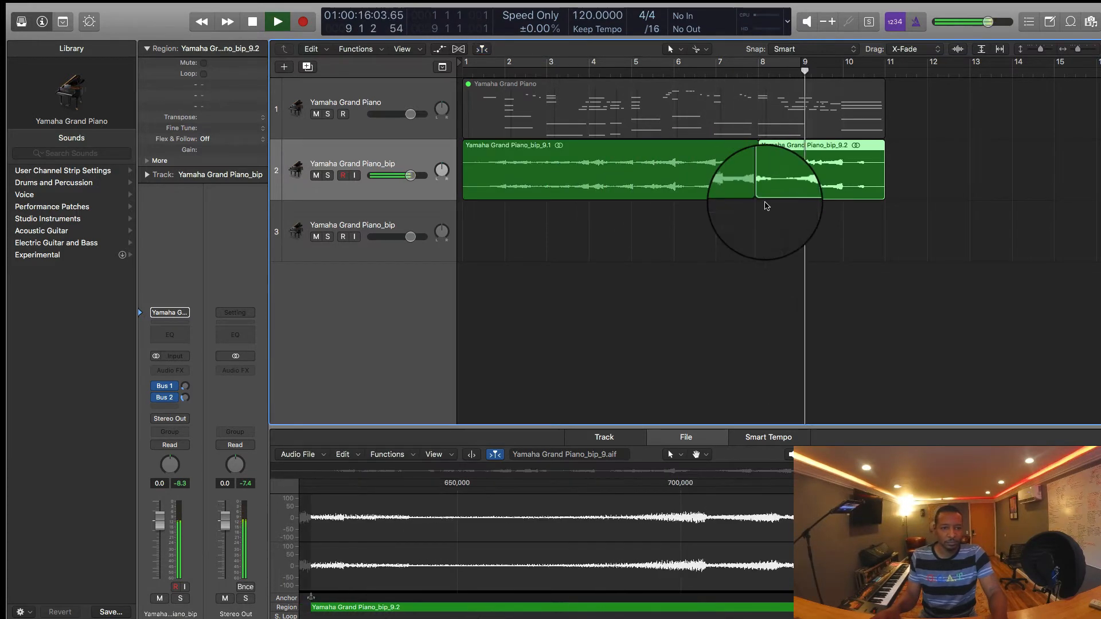
key(super+z)
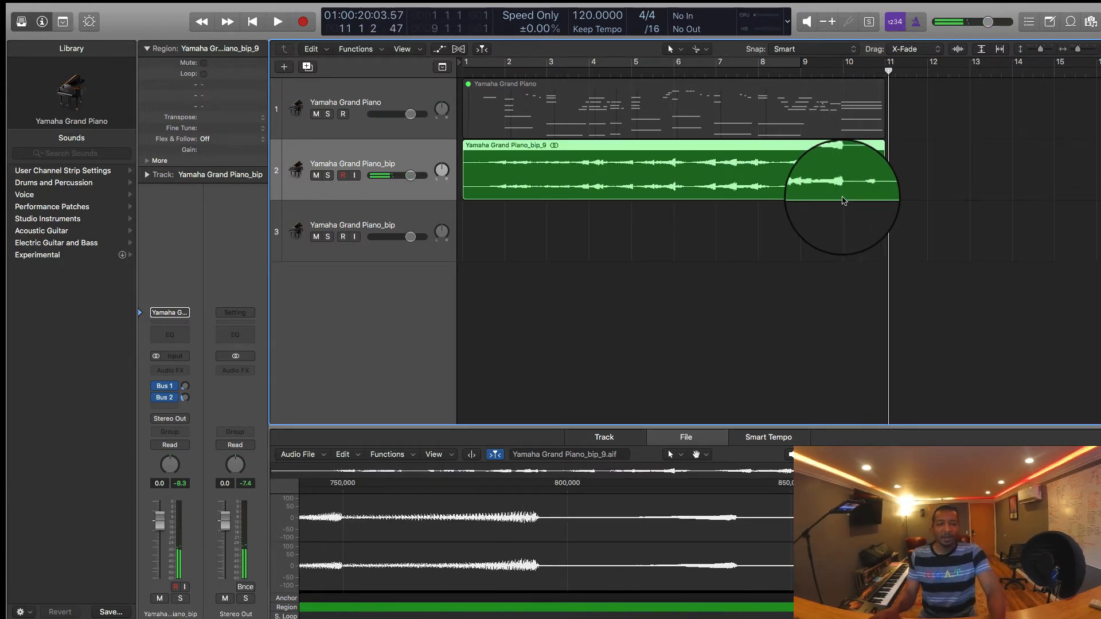
click(810, 236)
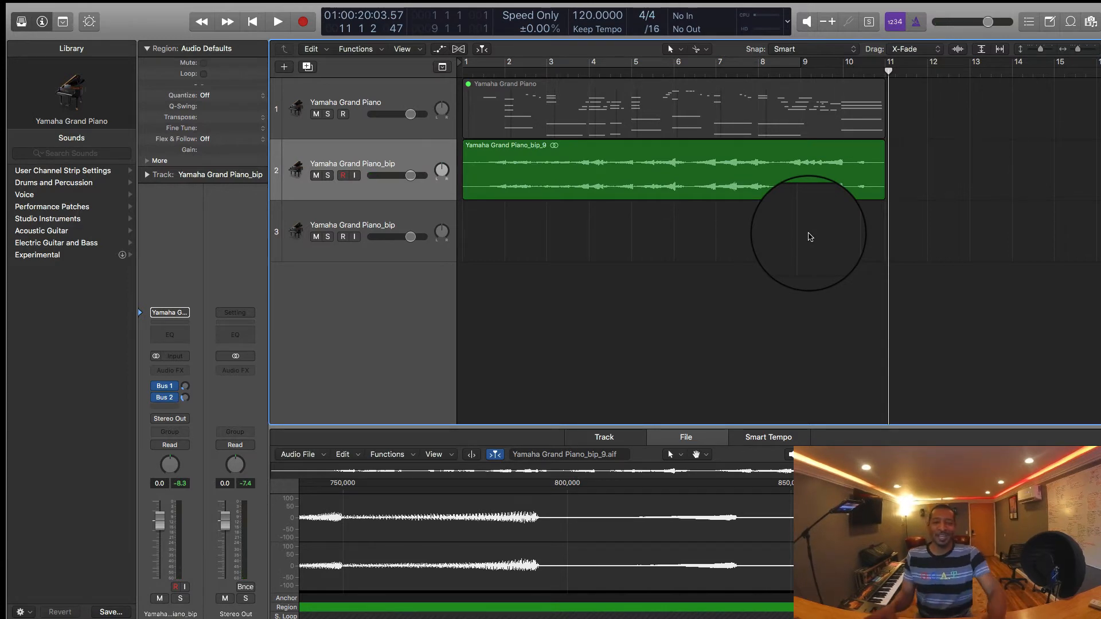
Step: Divide the reversed piano region on track 2 into ten one-bar regions and set their fade in and fade out to 2
key(Return)
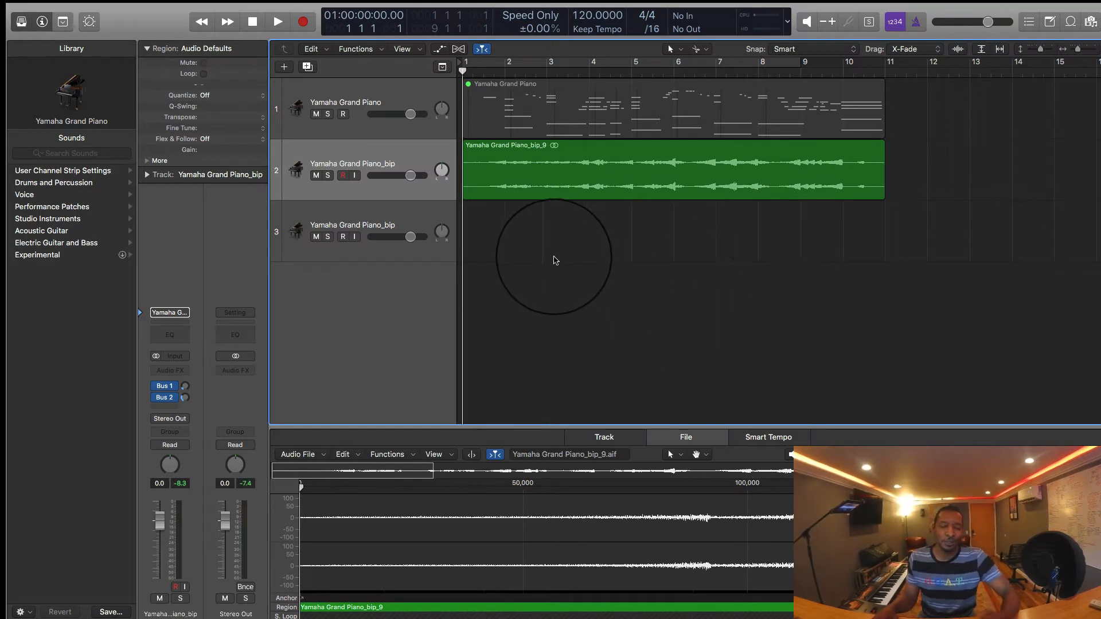
click(538, 175)
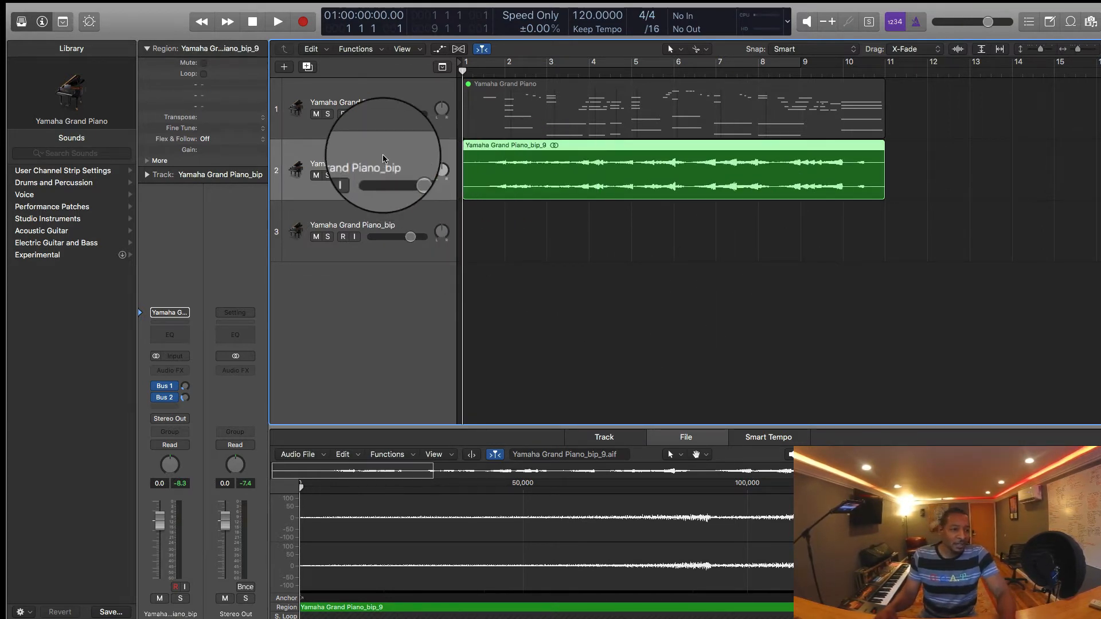
drag(479, 189, 505, 190)
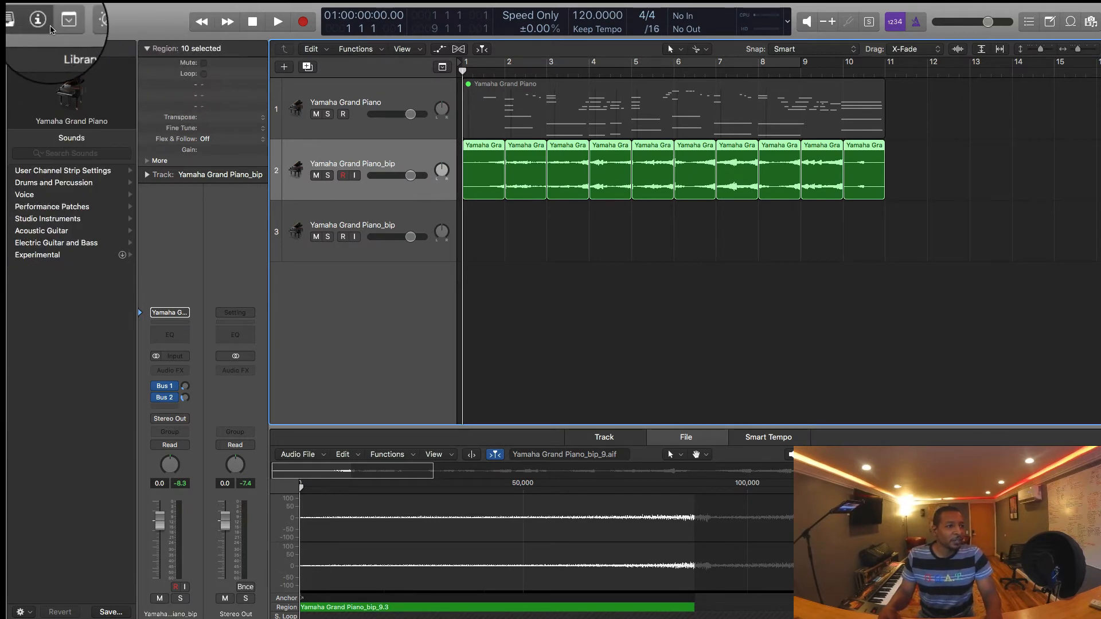
click(151, 161)
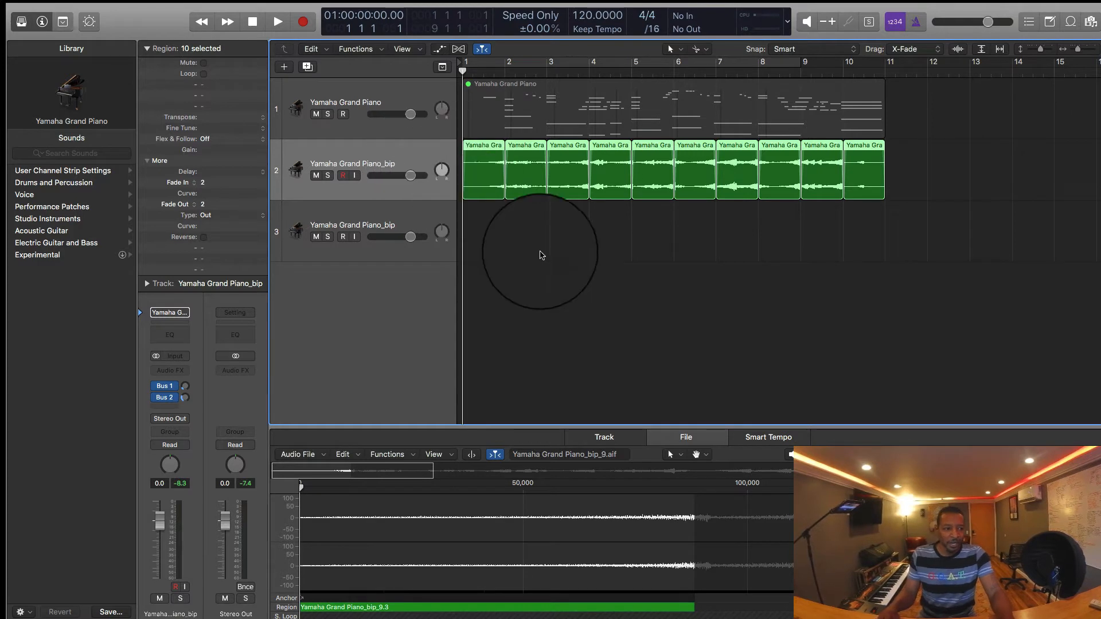
Step: Deselect the sliced regions and delete the empty Yamaha Grand Piano_bip track 3
click(539, 252)
click(402, 191)
click(419, 212)
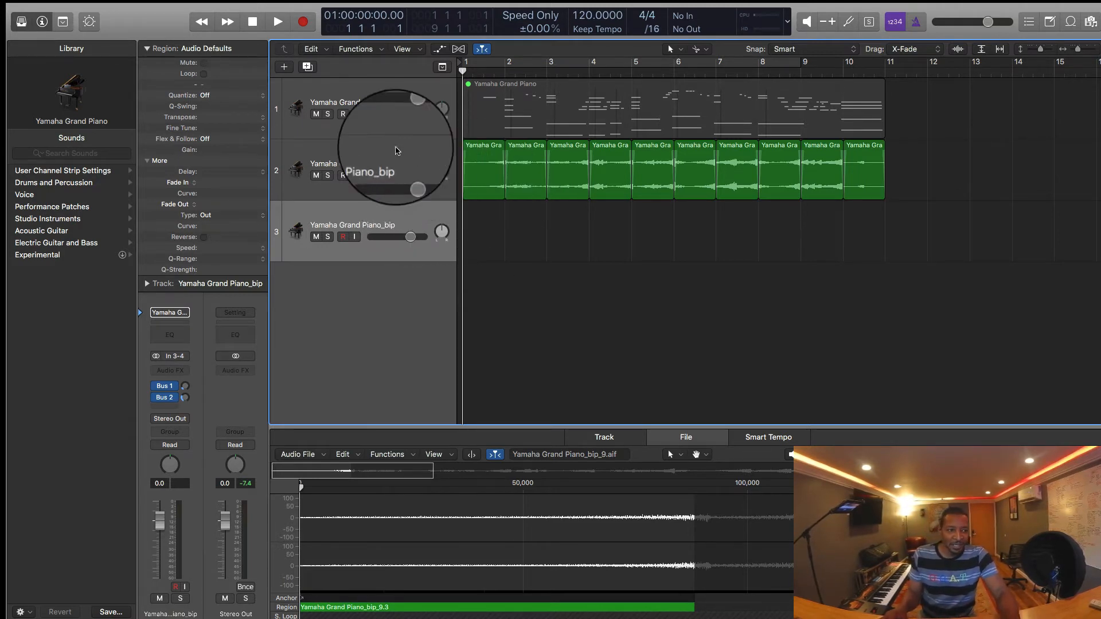
click(401, 184)
click(394, 217)
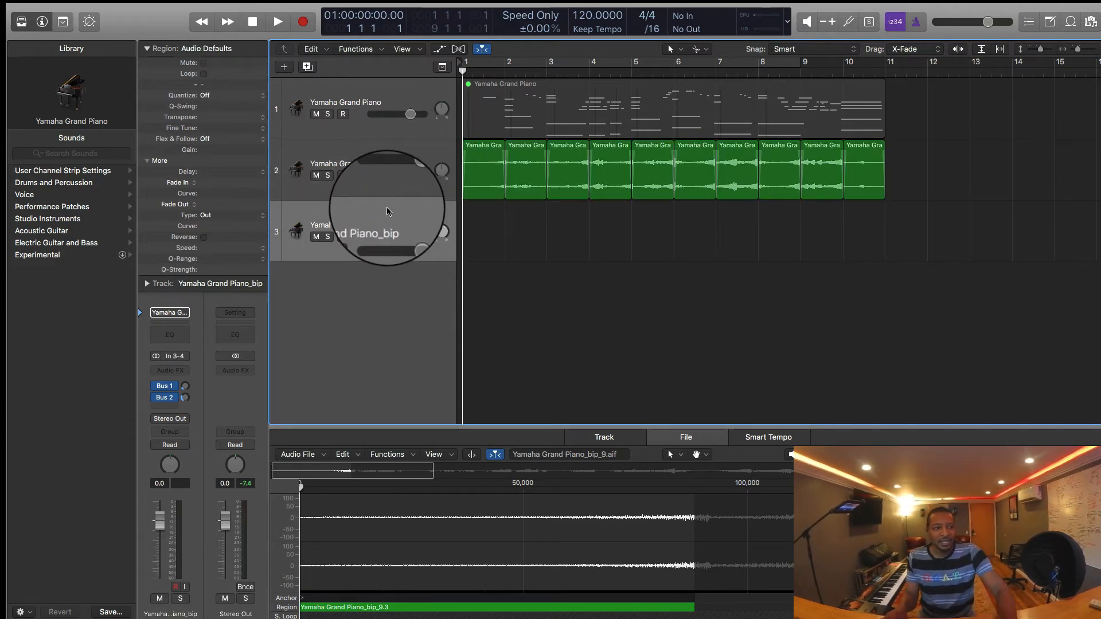
key(super+BackSpace)
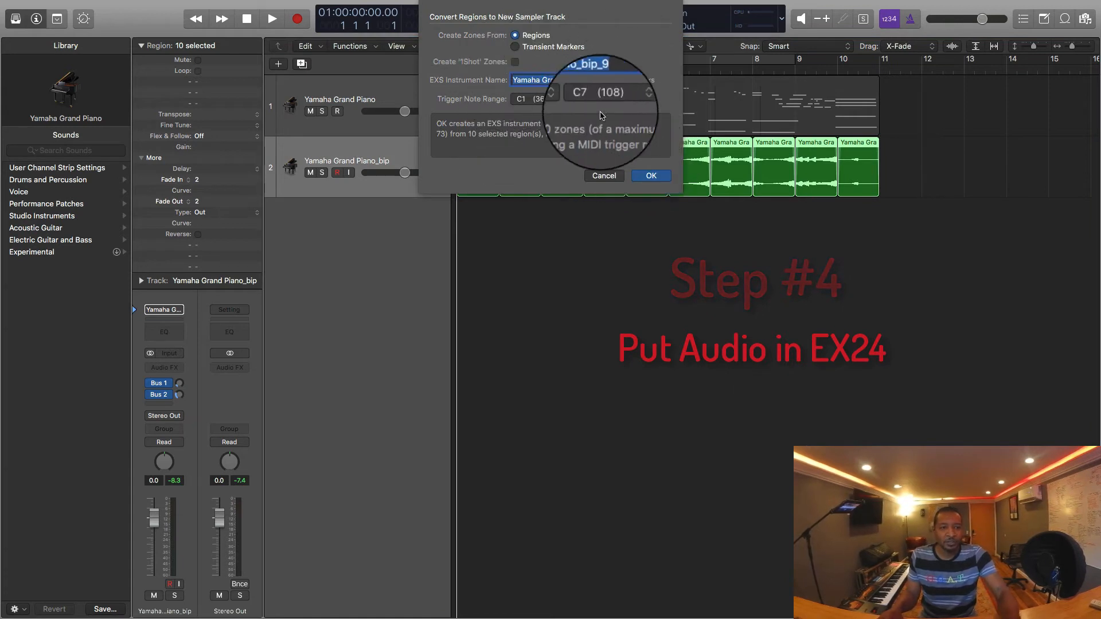
Step: Convert the ten slices to a new sampler track with zones from regions, and delete its generated MIDI region
click(647, 175)
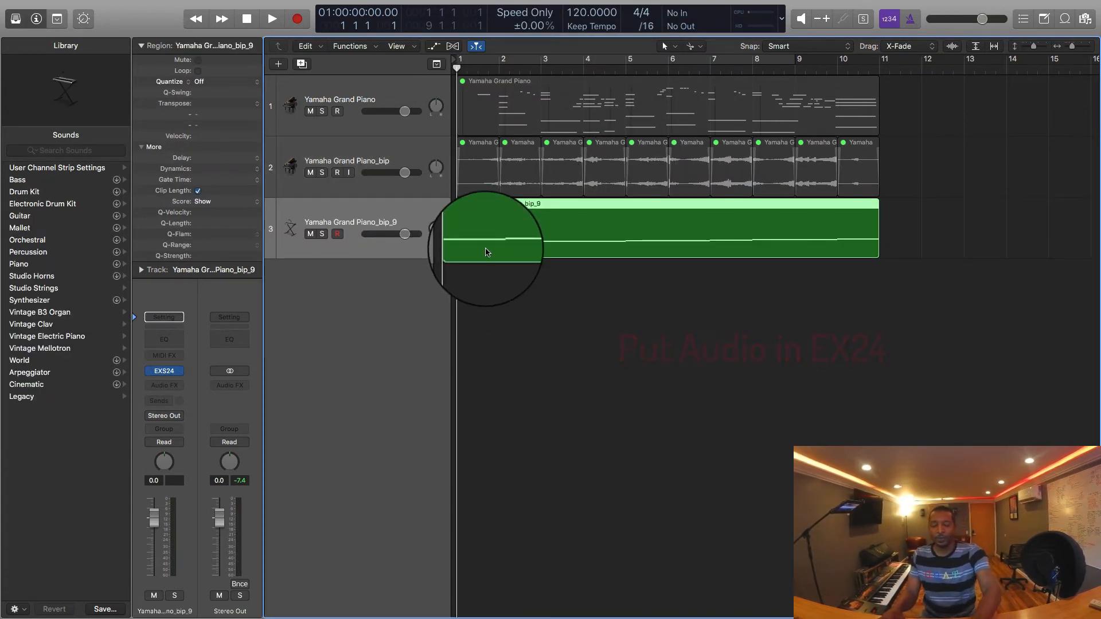
key(Delete)
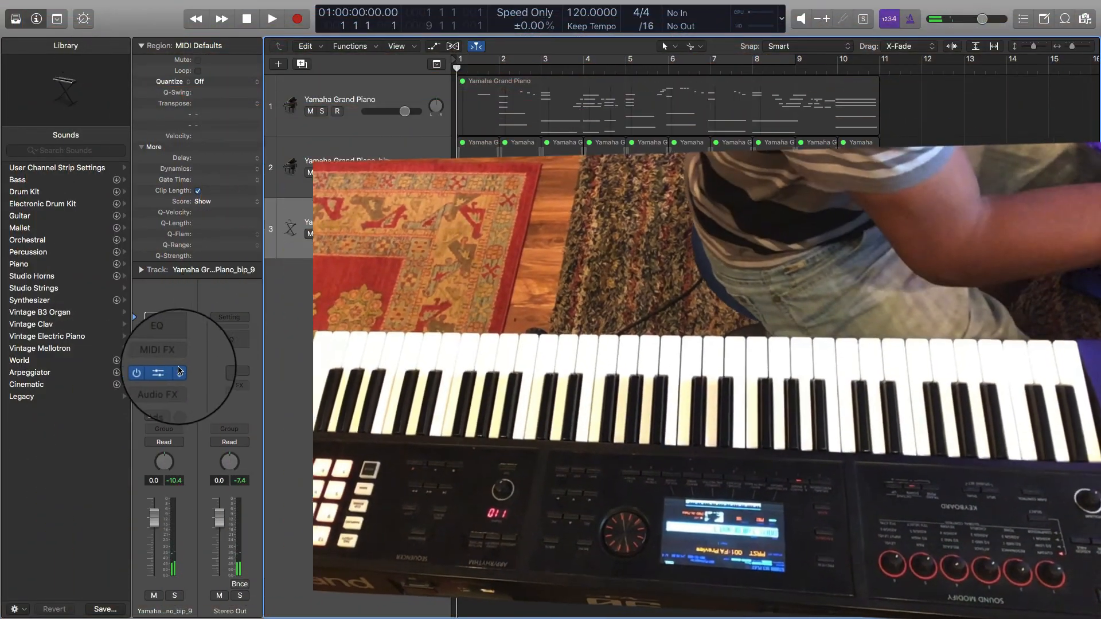
Step: Open the EXS24 on the new sampler track and adjust its Tune setting
click(176, 373)
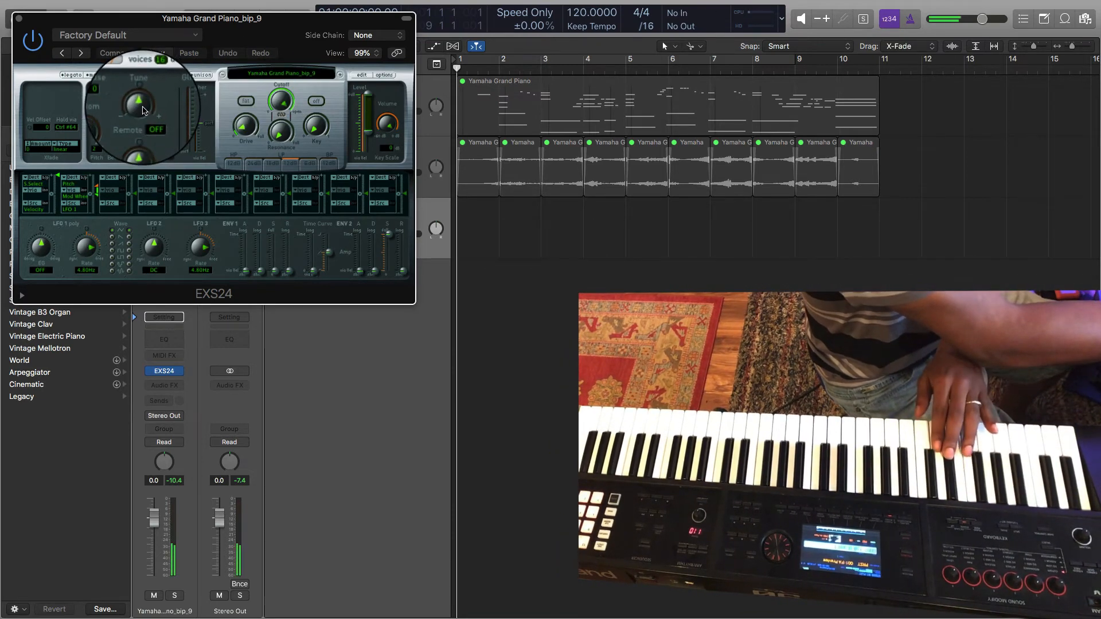
drag(142, 110, 138, 134)
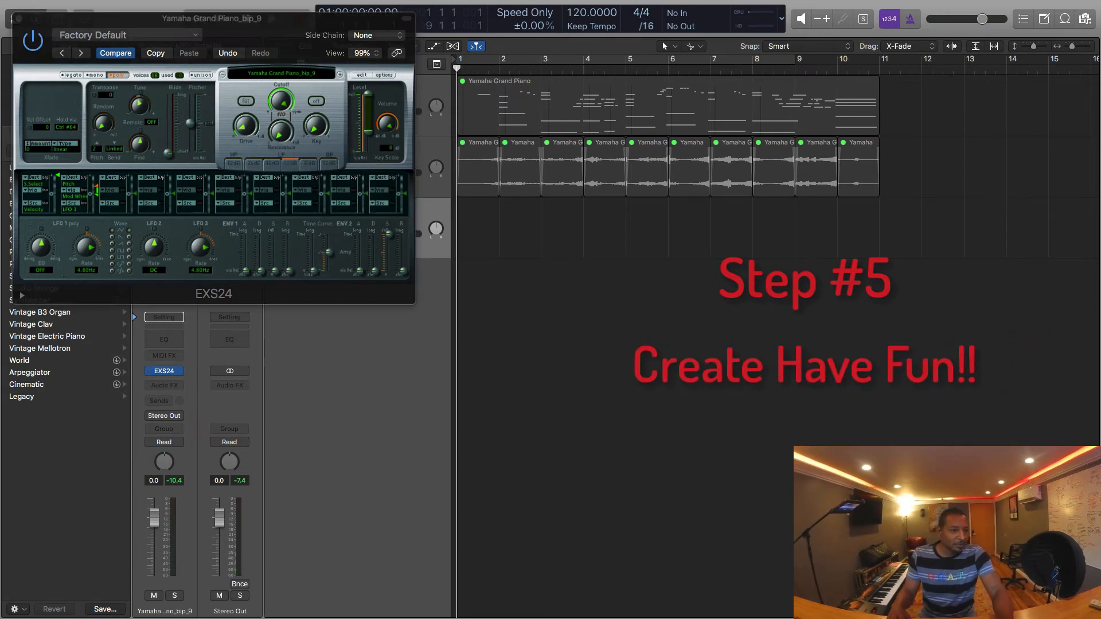
Step: Add the Ice Heads (Drums 112 BPM) audio on a new track at bar 1 and set the project tempo to 112
drag(1100, 316, 464, 321)
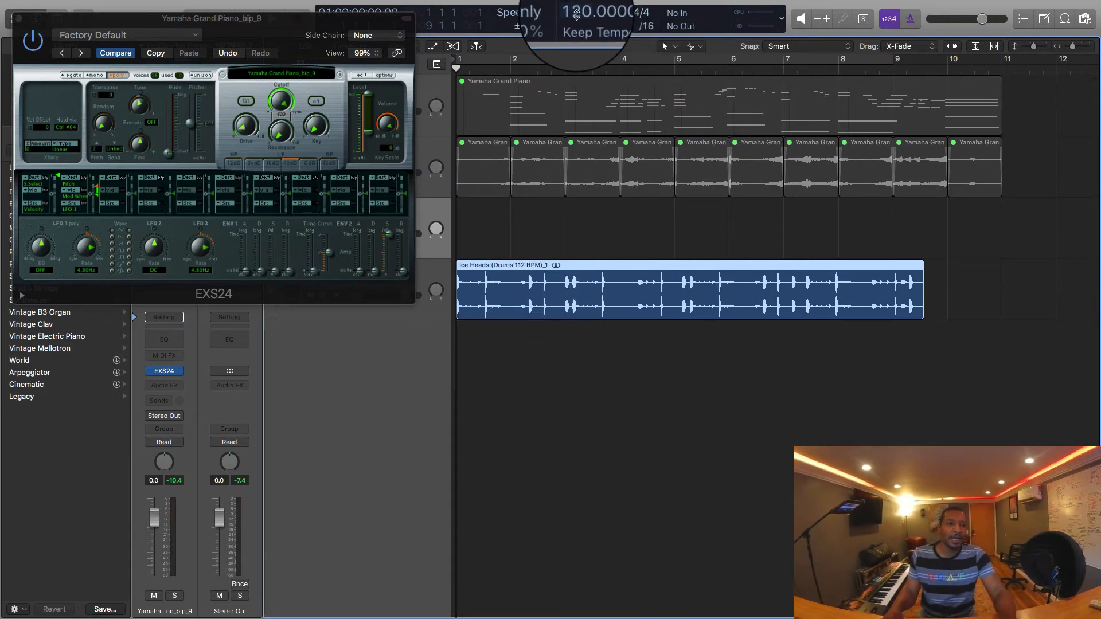
drag(576, 15, 574, 33)
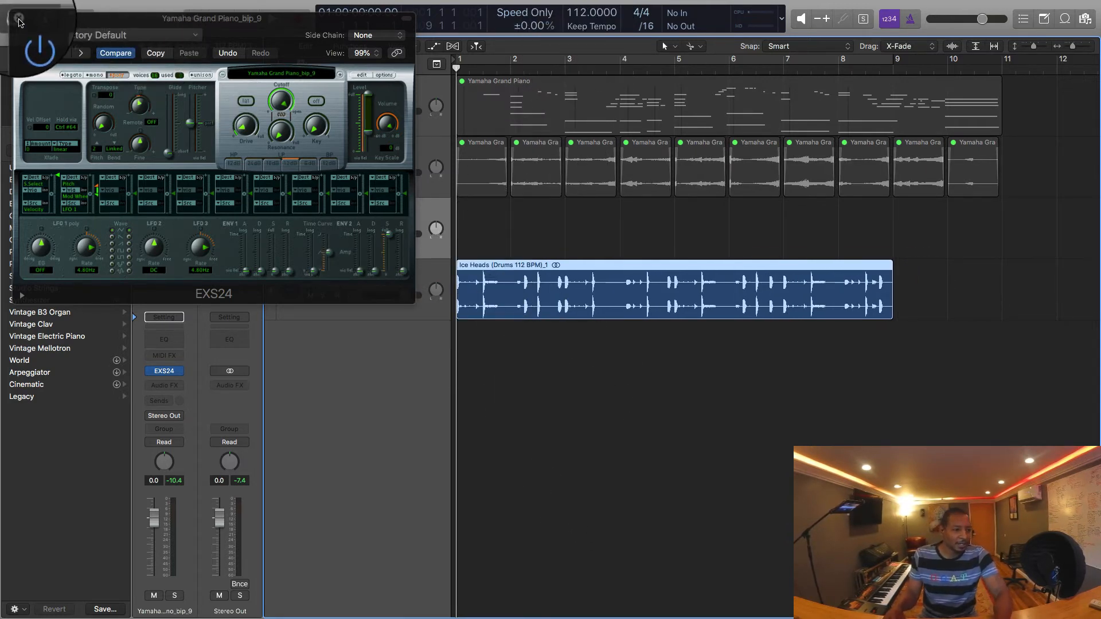
click(18, 18)
Step: Play the drum loop, move its track above the Yamaha Grand Piano_bip_9 sampler track, and select the sampler track
click(335, 290)
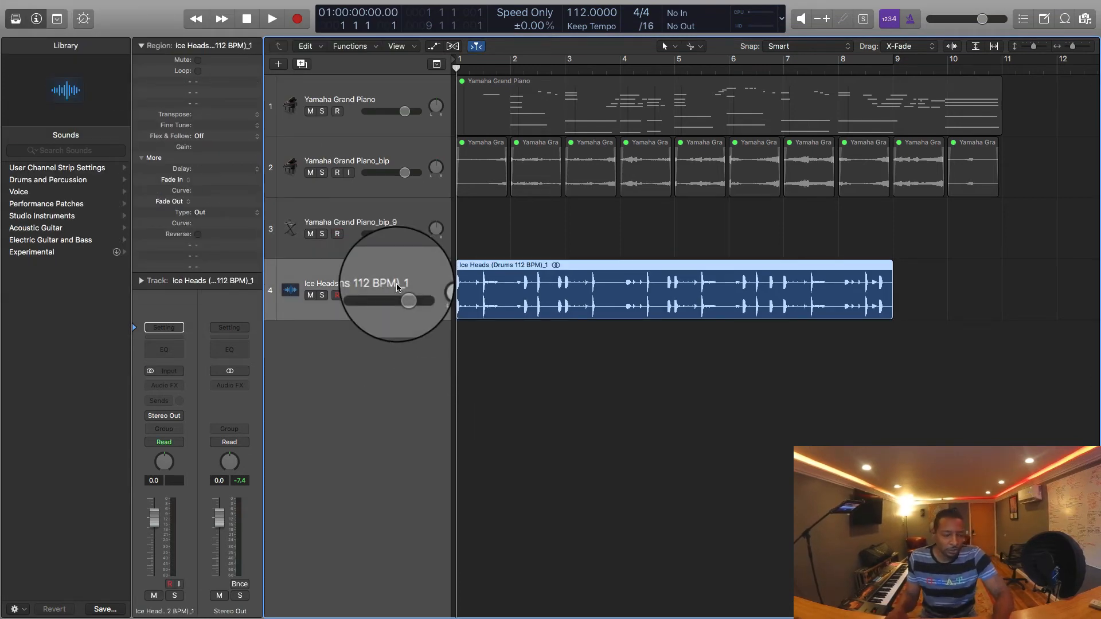
click(659, 331)
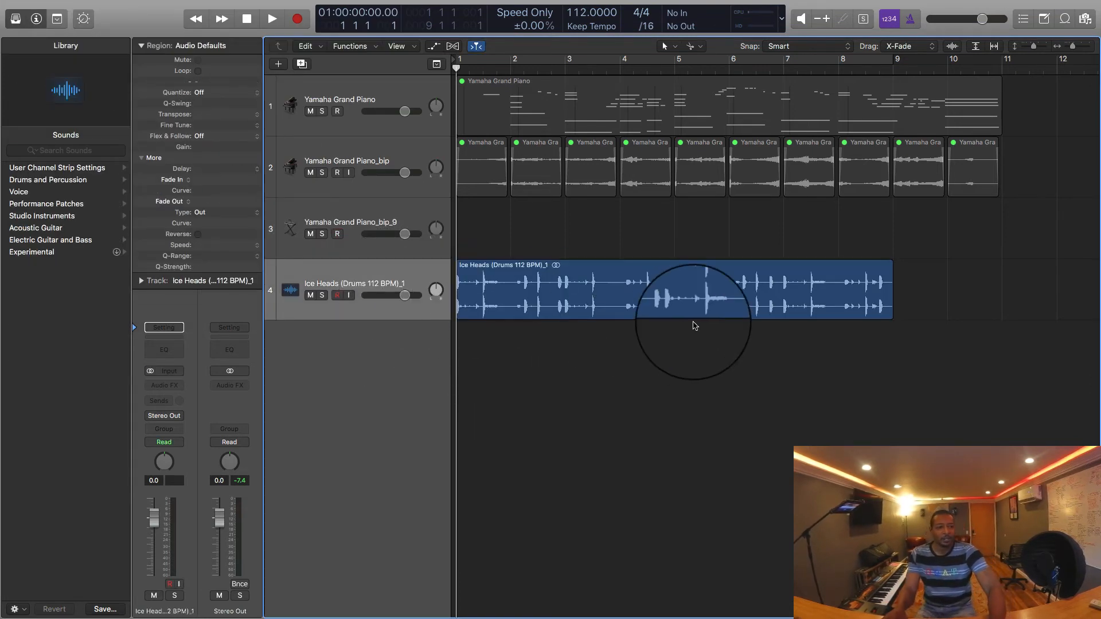
key(space)
drag(356, 281, 367, 252)
click(370, 279)
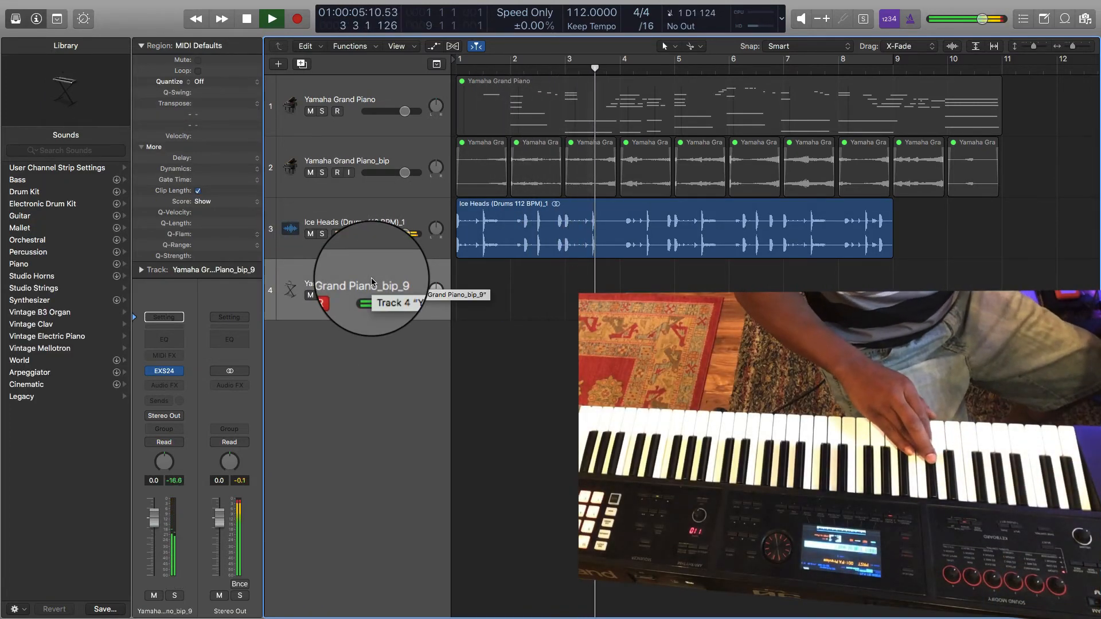
Step: Open the sampler track's EXS24 during playback and enable a cycle range from bar 1 to bar 9
click(163, 371)
mouse_move(150, 107)
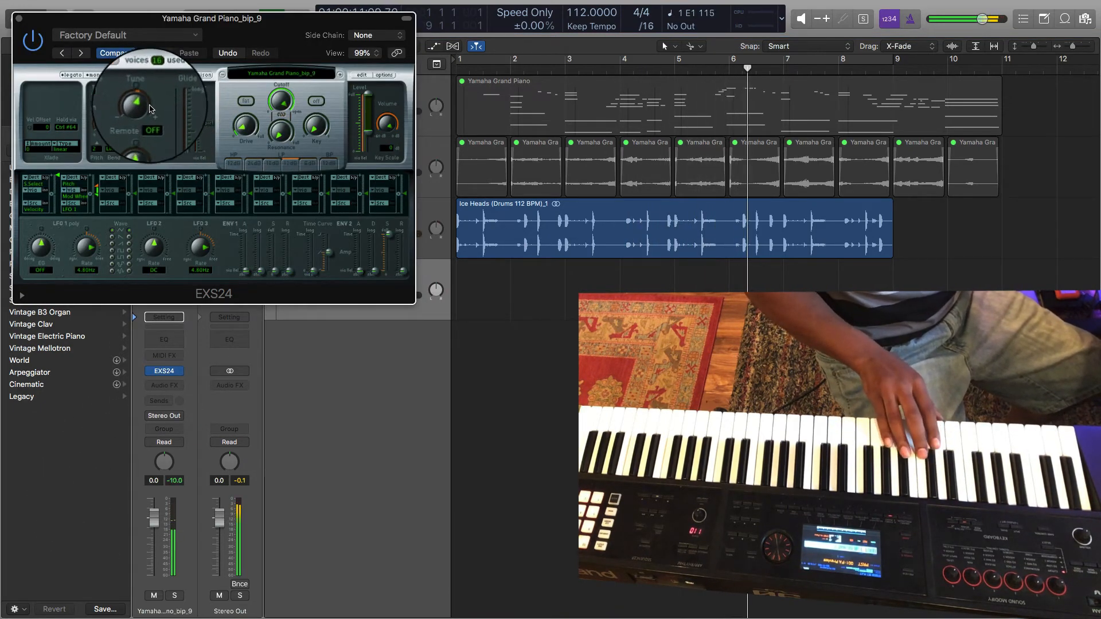
click(616, 59)
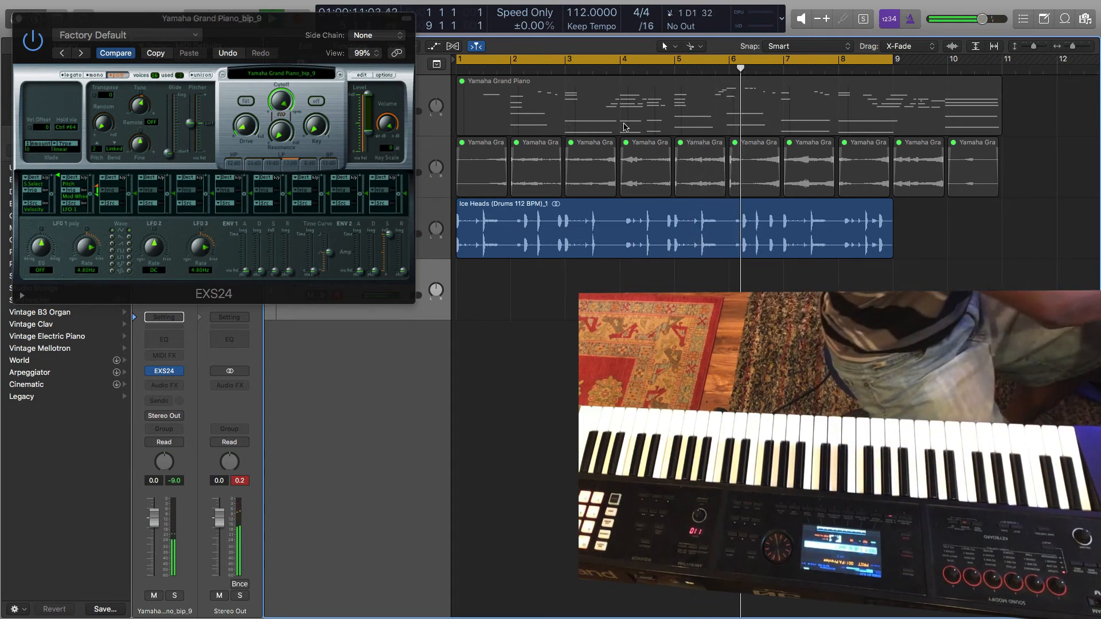
Step: Record an eight-bar MIDI part on the sampler track over the drums from the project start, and close the EXS24
key(space)
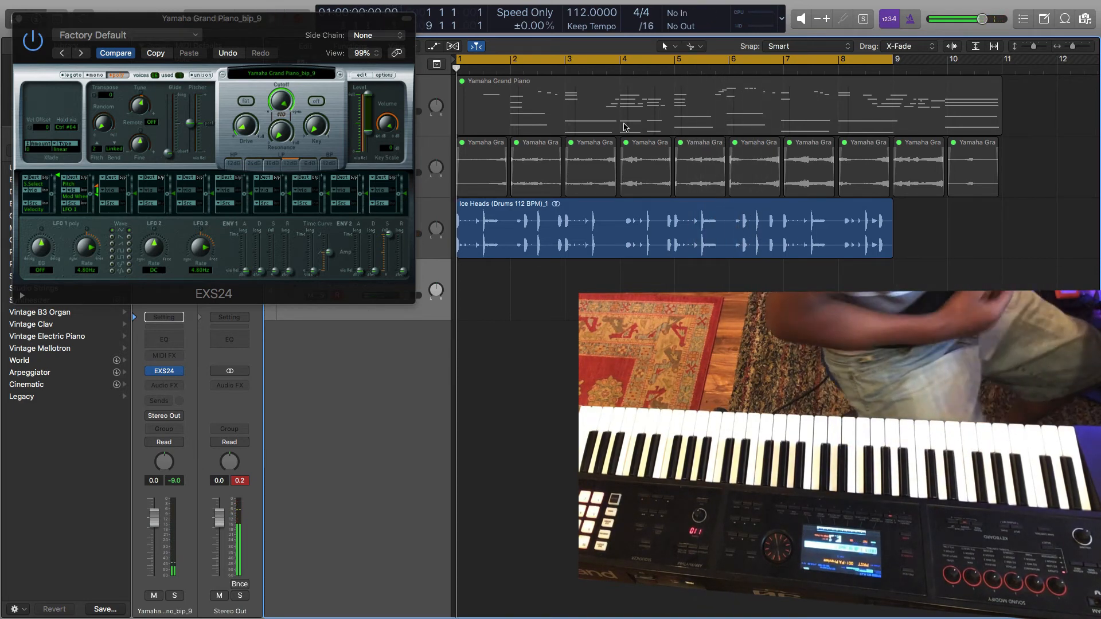
key(r)
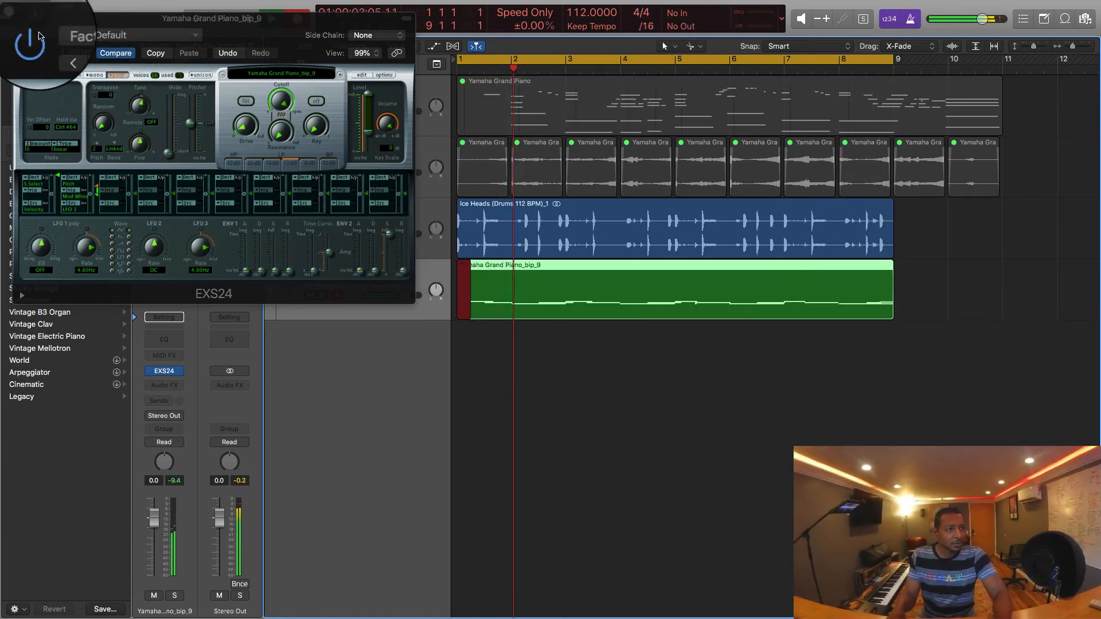
key(space)
click(19, 19)
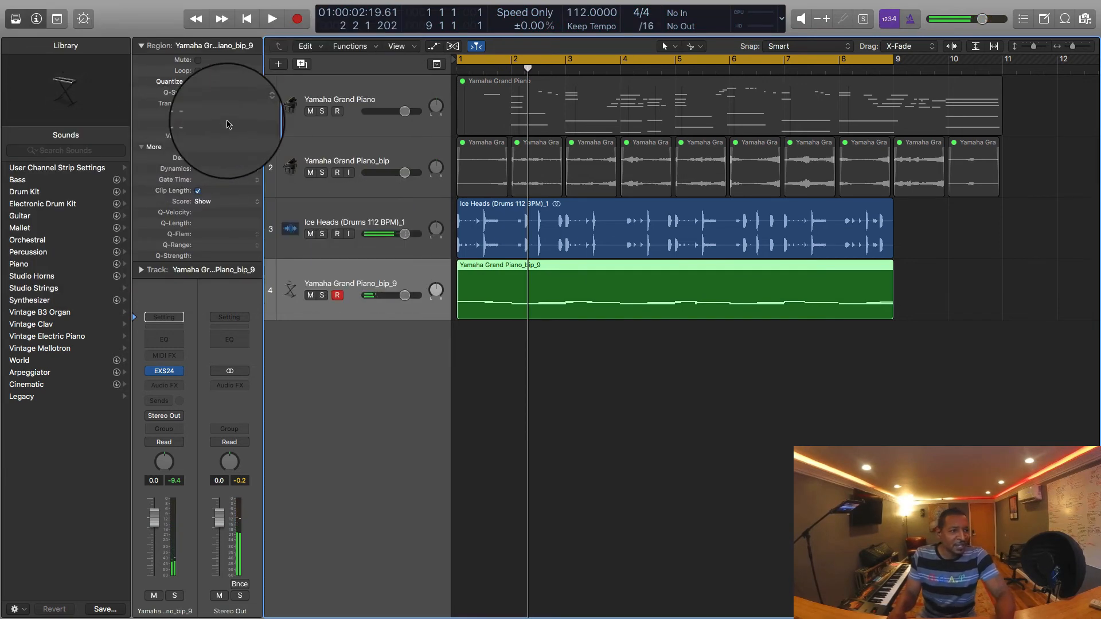
Step: Set the recorded sampler region's quantize value to 1/16 Swing A and play it back with the drums
click(212, 82)
click(231, 240)
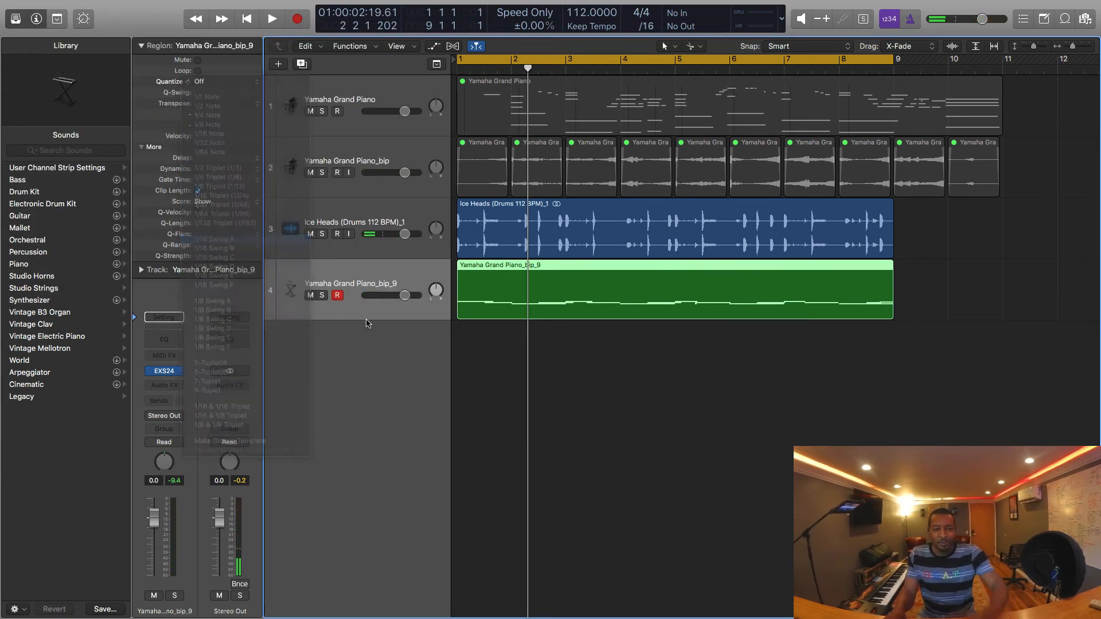
click(599, 404)
key(space)
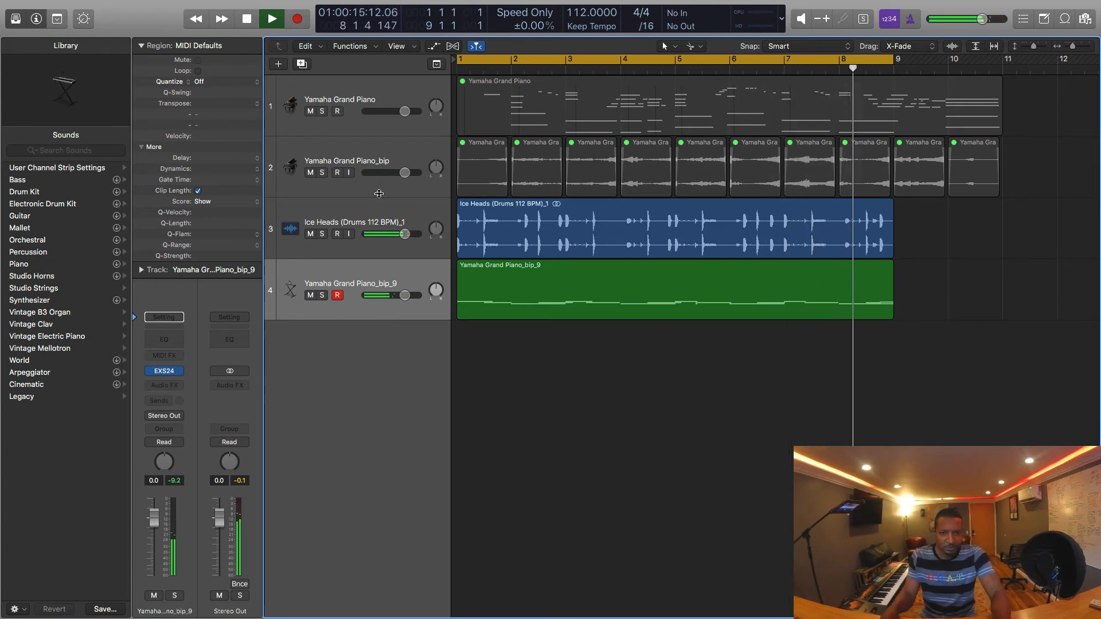
key(space)
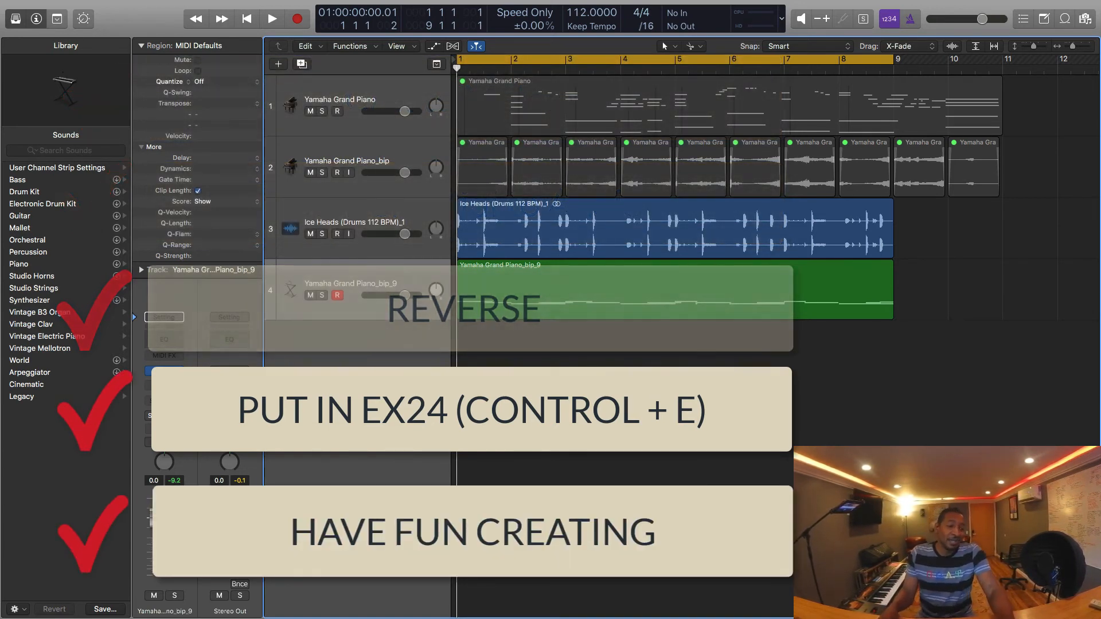
click(351, 280)
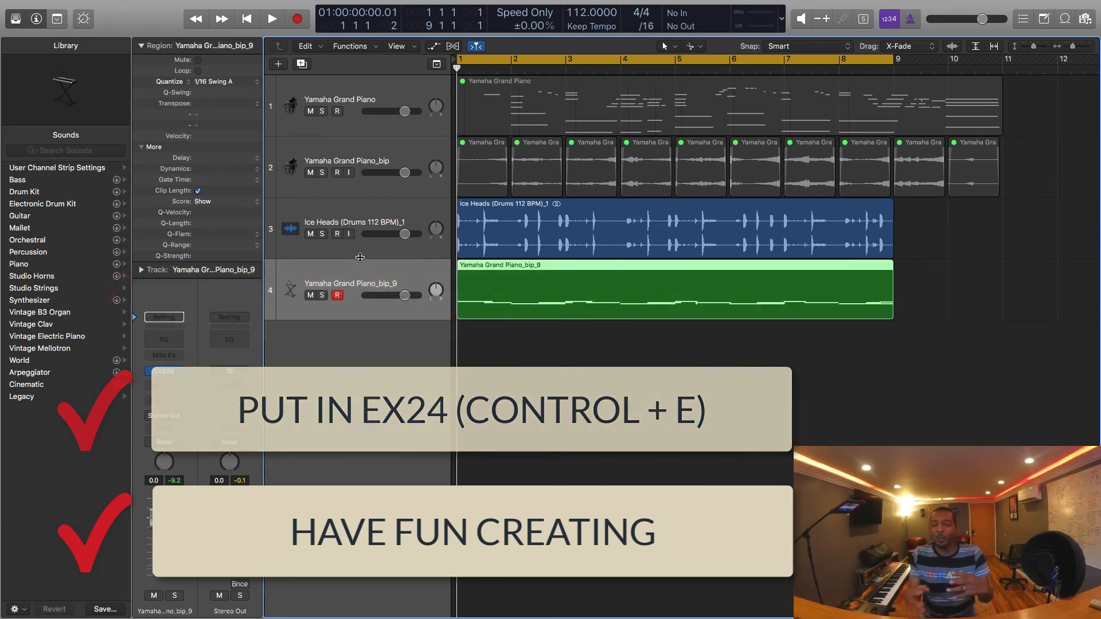